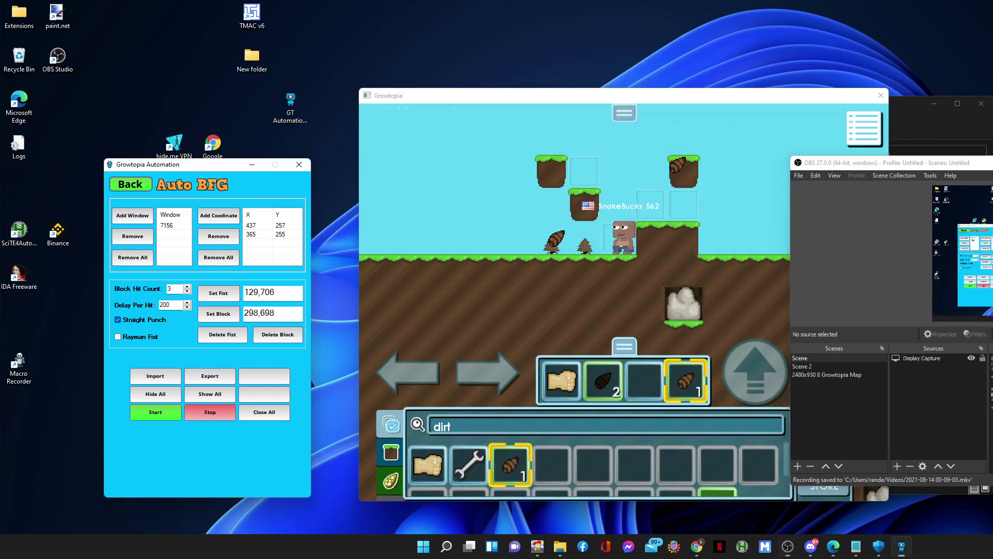
Go from Auto BFG back to the main menu, open the Custom page, and move the automation and game windows apart.
click(150, 185)
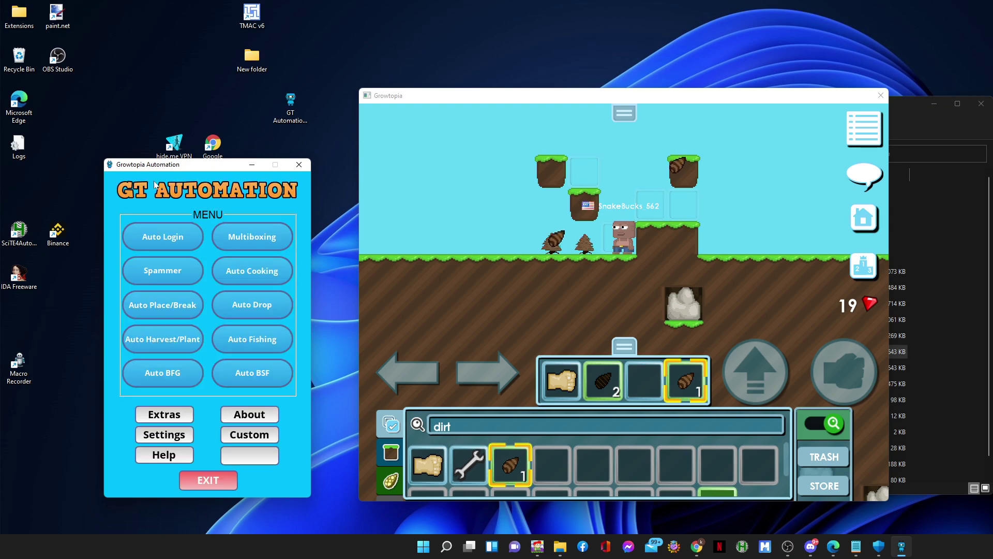
drag(171, 169, 231, 144)
click(308, 415)
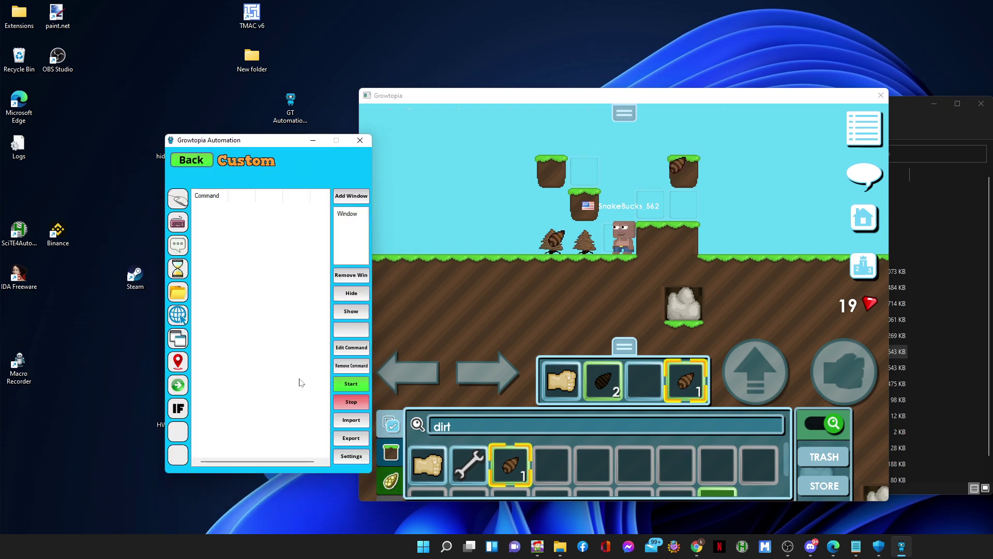
drag(546, 99, 574, 96)
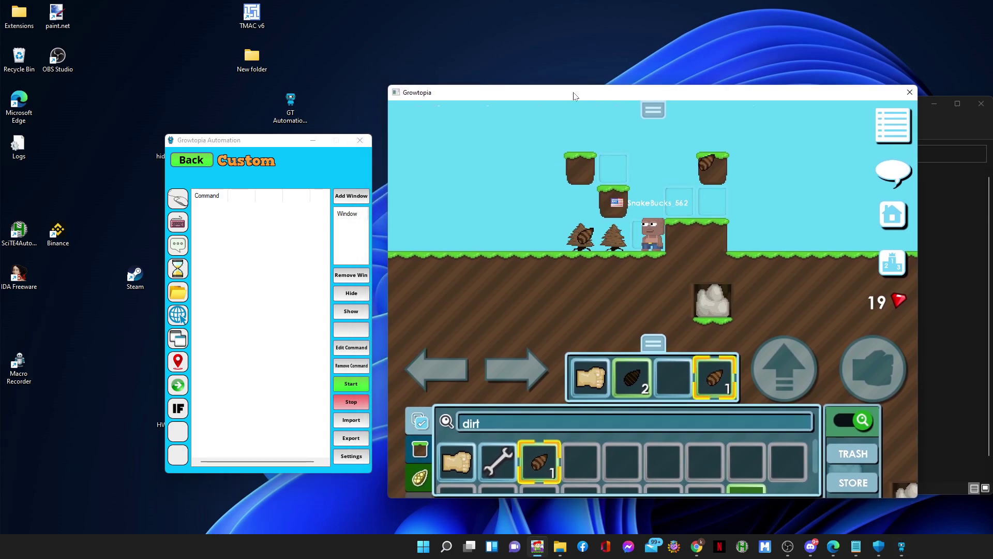
drag(272, 150, 282, 120)
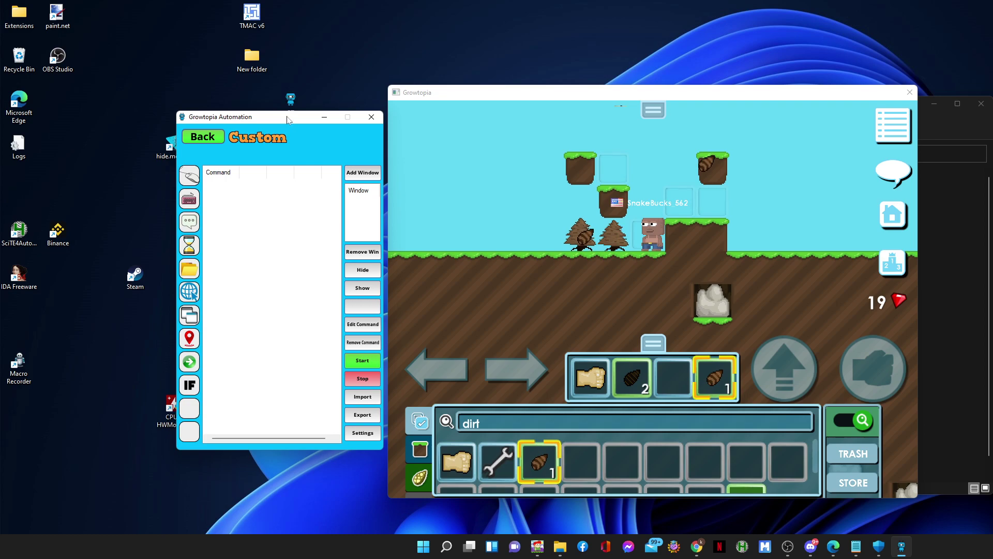
right_click(105, 142)
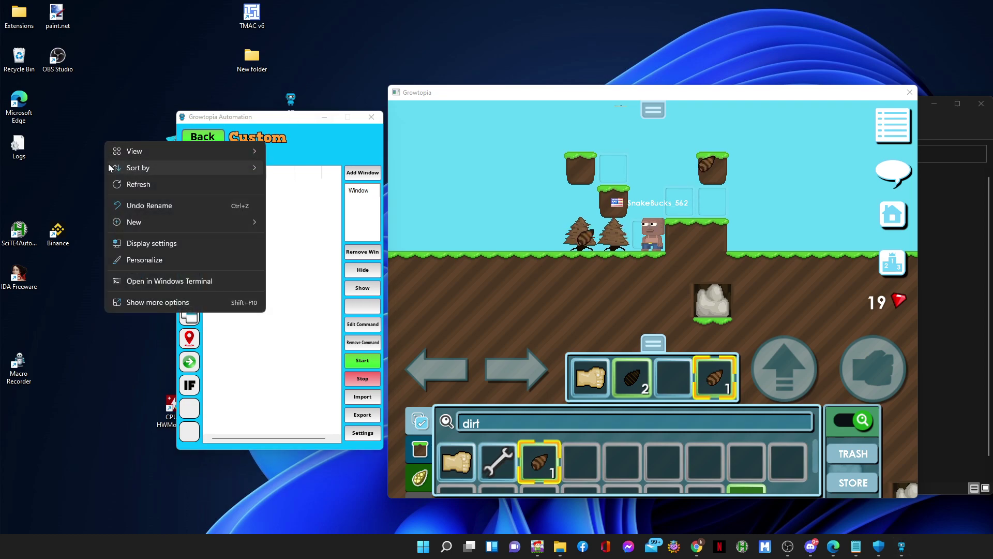
click(118, 184)
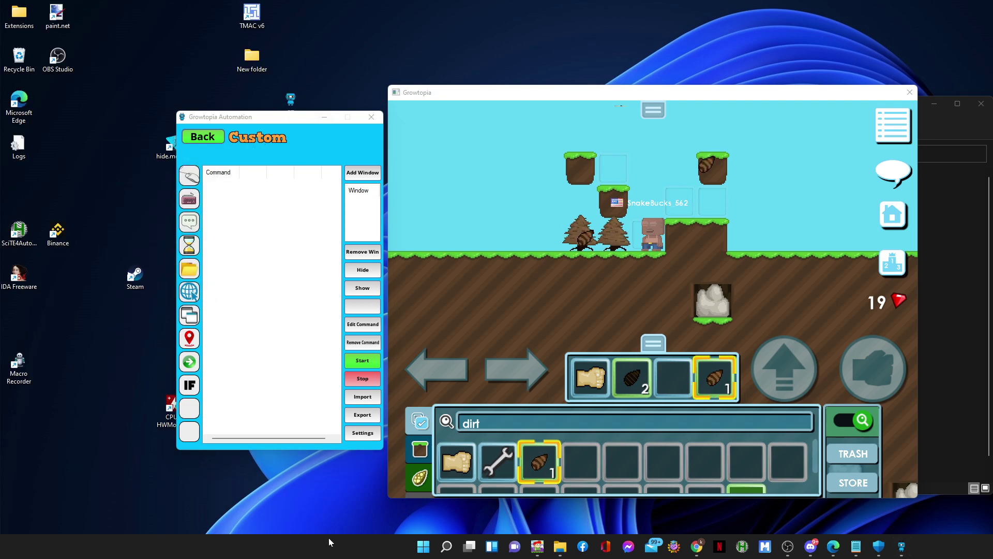
Launch Macro Recorder, dismiss its hotkey warning and welcome dialog, look over its main window, and close it.
key(super)
text(macro recorder)
key(Return)
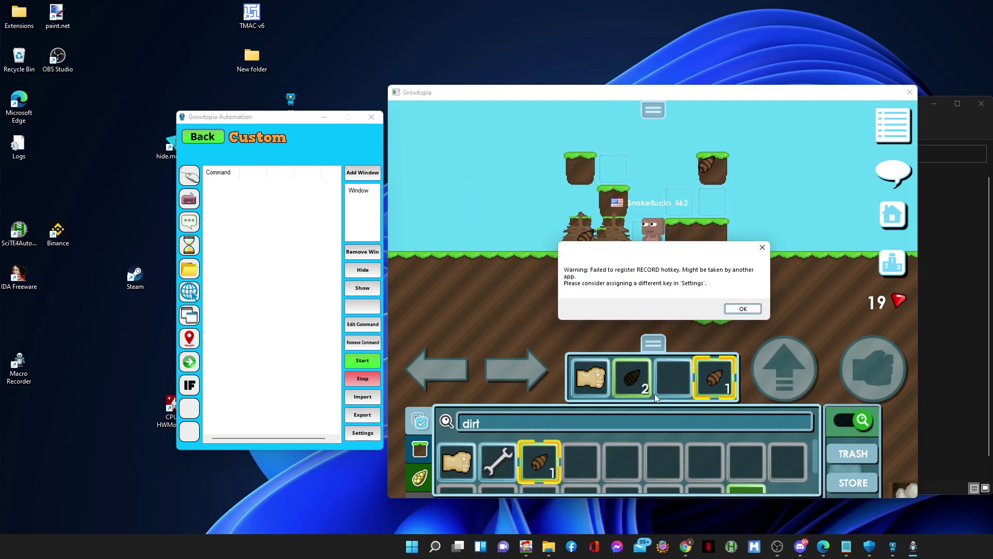
key(Return)
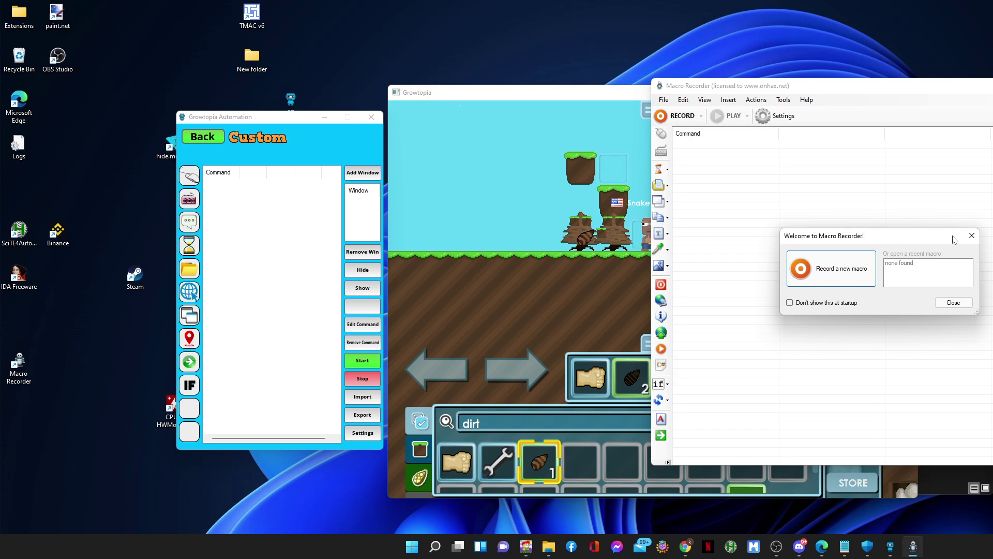
click(972, 236)
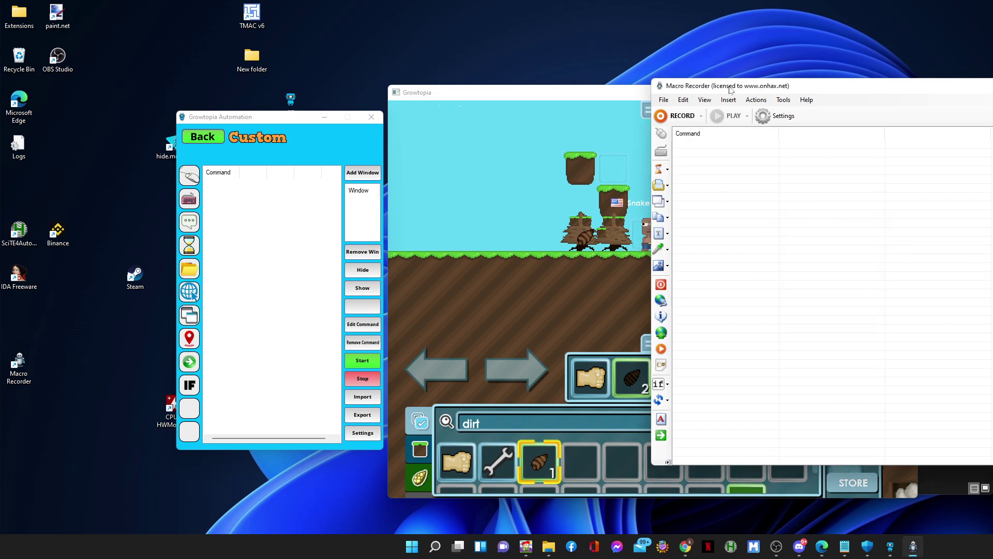
click(806, 99)
drag(964, 95, 721, 132)
click(856, 124)
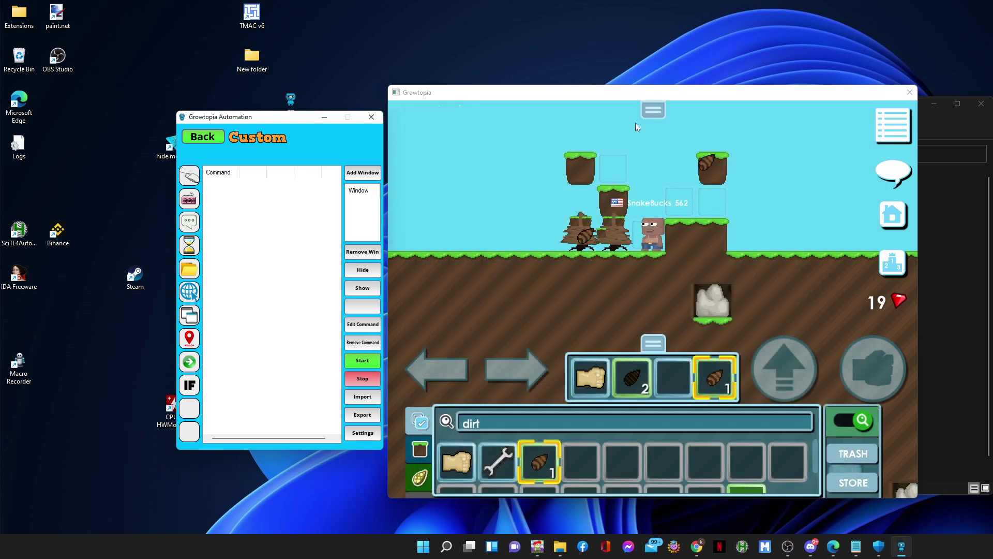
In Growtopia, equip the fist and harvest the dirt trees while walking the character left to collect the drops.
click(456, 460)
key(Left)
click(696, 241)
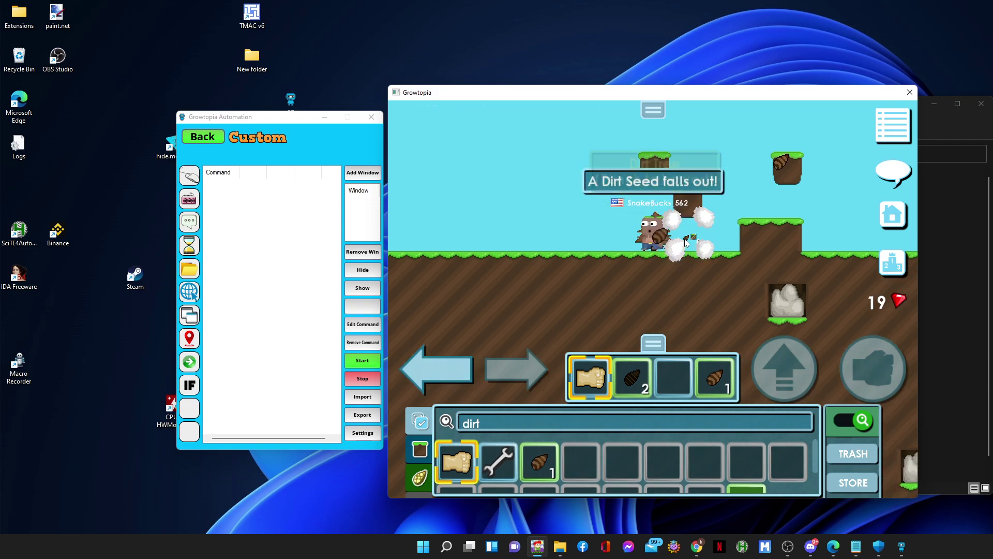
key(Left)
Select the dirt seeds and plant three of them side by side on the ground around the character.
click(717, 378)
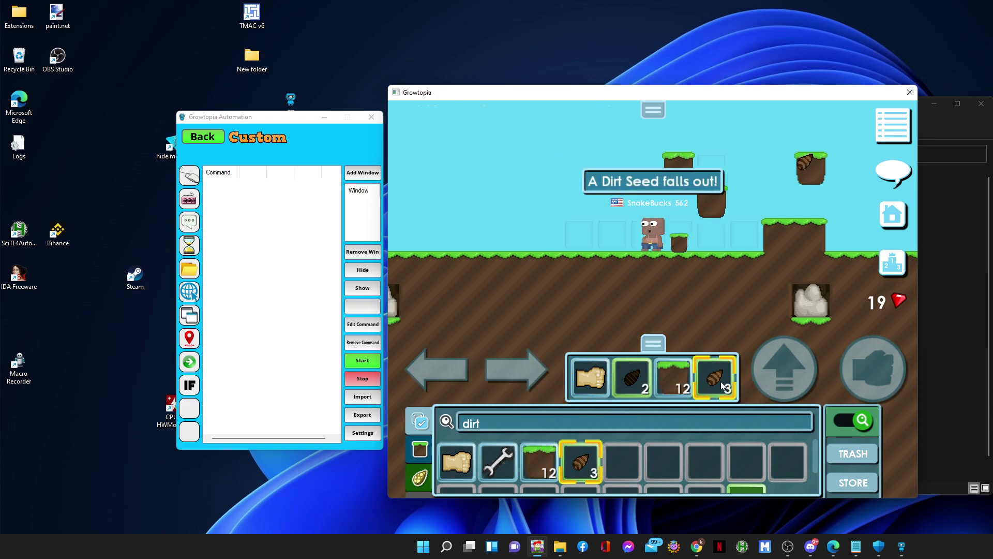
key(Left)
click(664, 249)
click(596, 248)
click(628, 250)
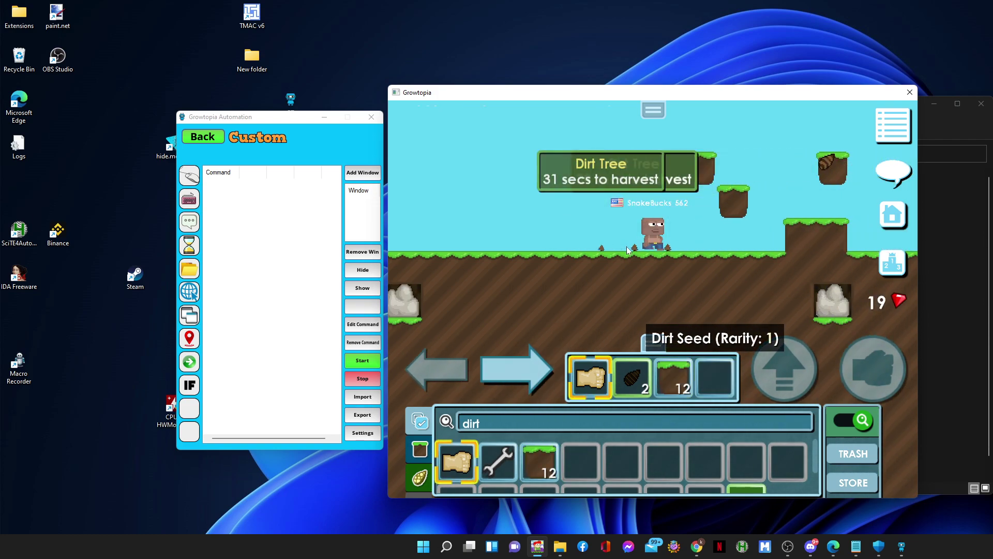
Jump the character up past the floating dirt blocks and walk it back left to open ground beyond the planted seeds.
key(Right)
key(Up)
key(Up)
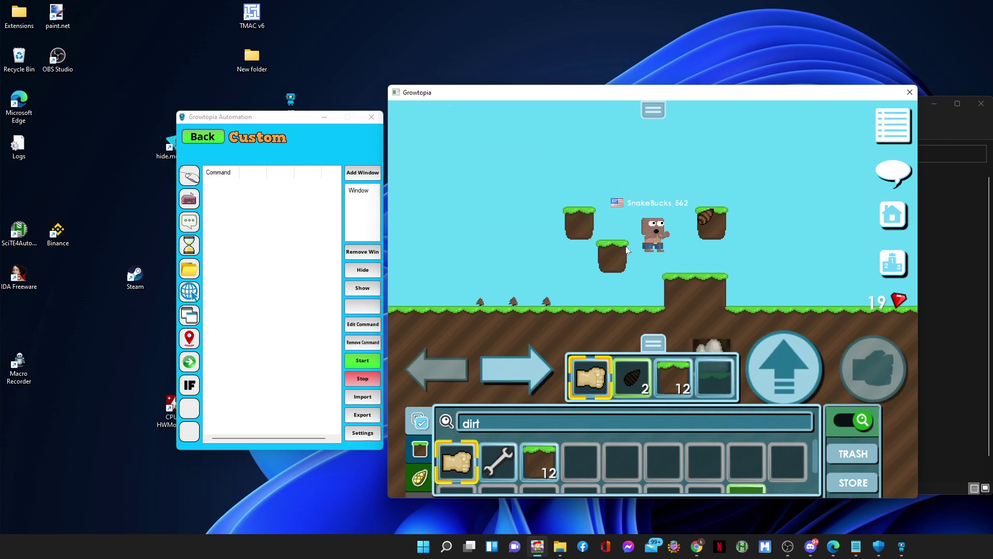
key(Left)
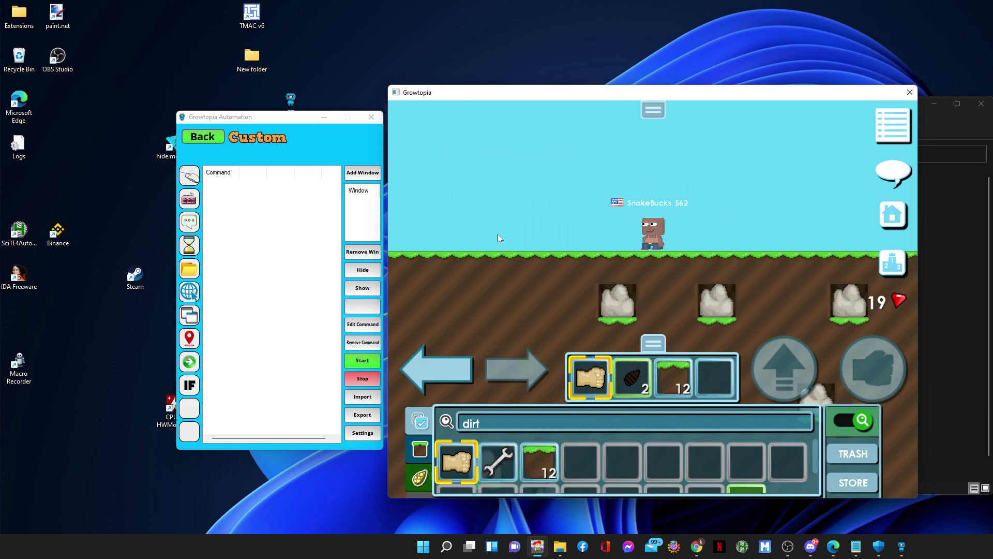
key(Right)
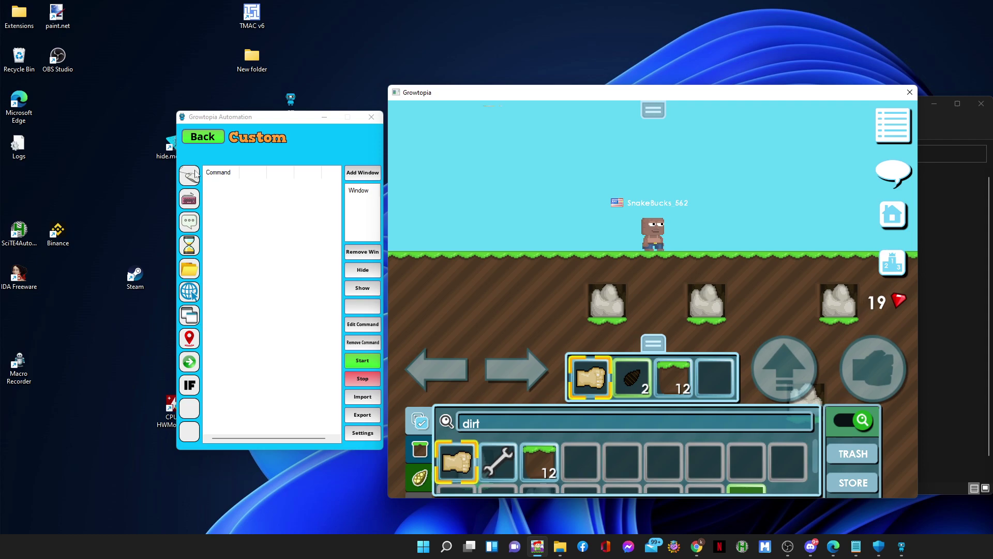
Rearrange the Growtopia Automation and Growtopia windows side by side so that neither overlaps the other.
click(198, 251)
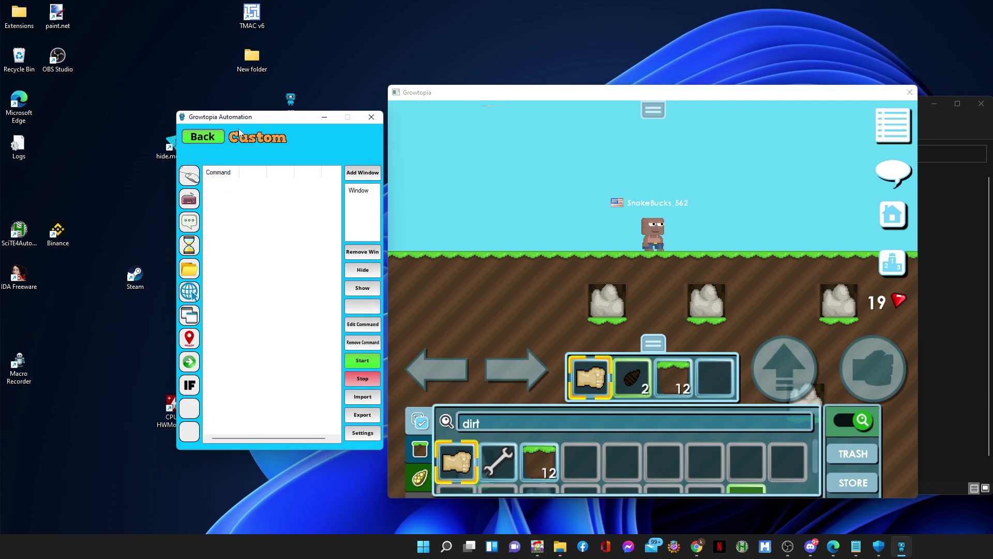
drag(236, 116, 219, 124)
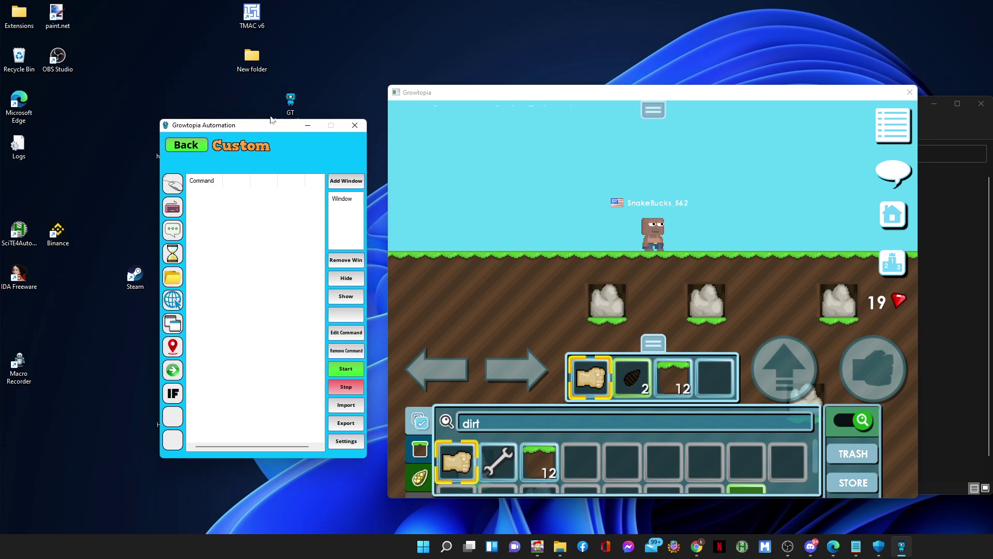
drag(273, 122, 221, 149)
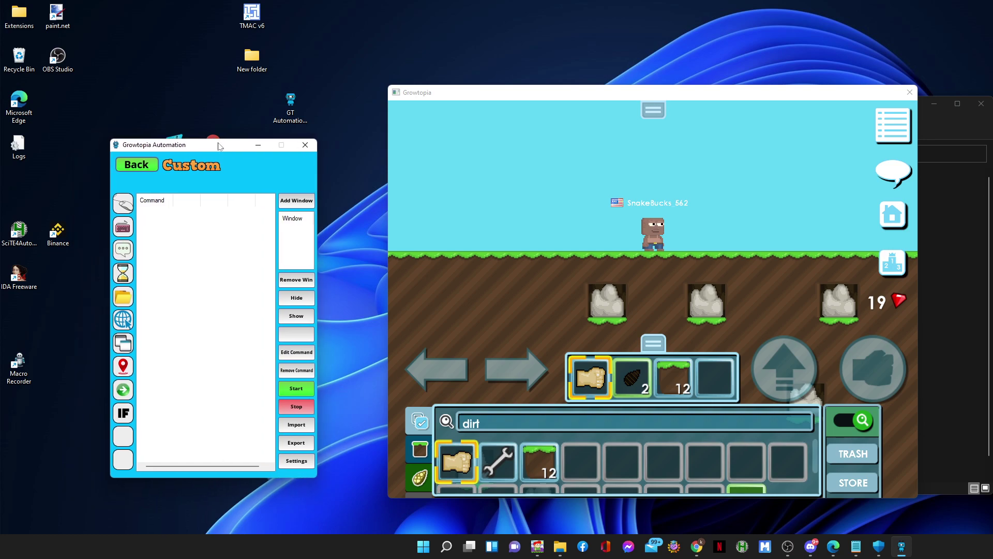
right_click(423, 56)
click(462, 95)
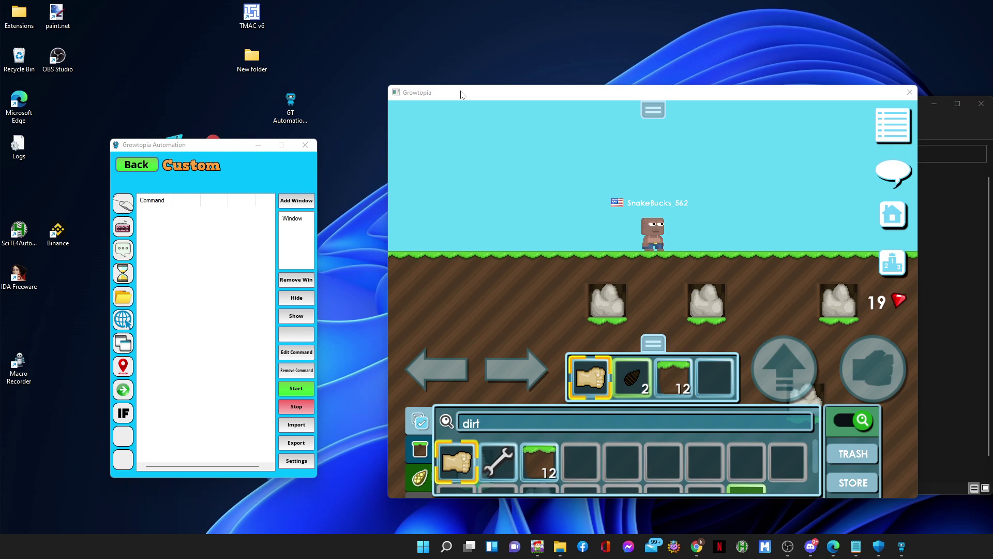
drag(459, 87, 437, 77)
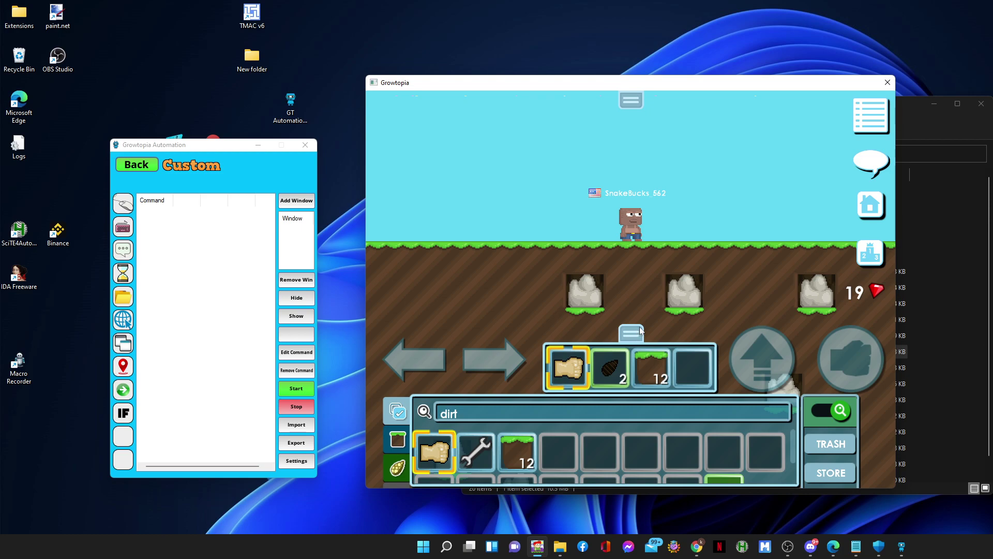
Browse the Activities, World Building and Player Items categories of the in-game shop, and close the shop.
click(873, 290)
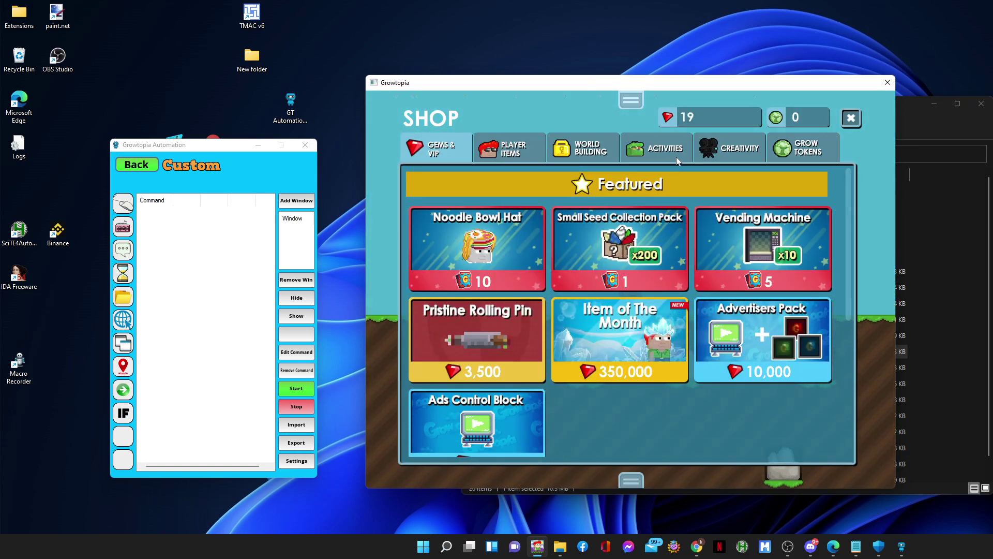
click(646, 149)
click(592, 145)
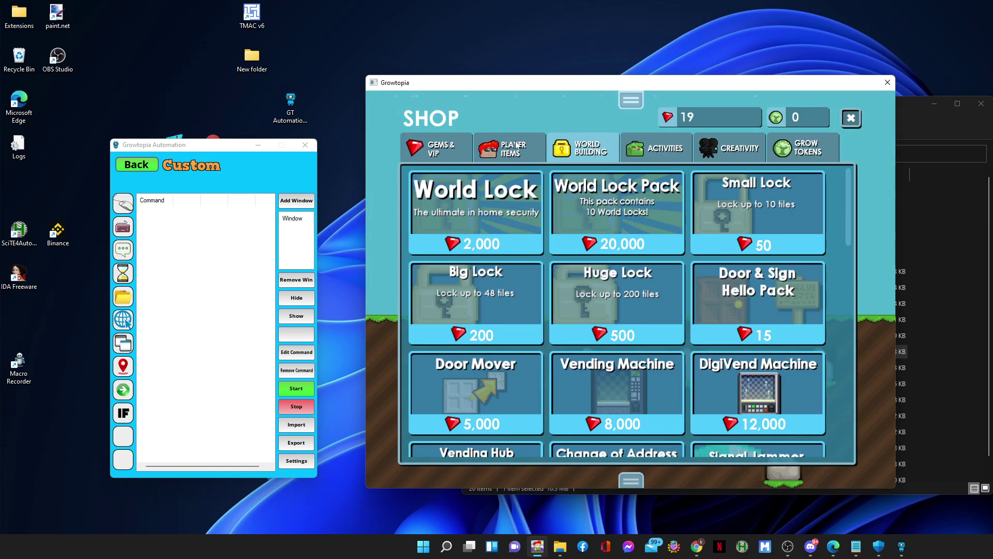
click(518, 146)
click(600, 151)
click(843, 114)
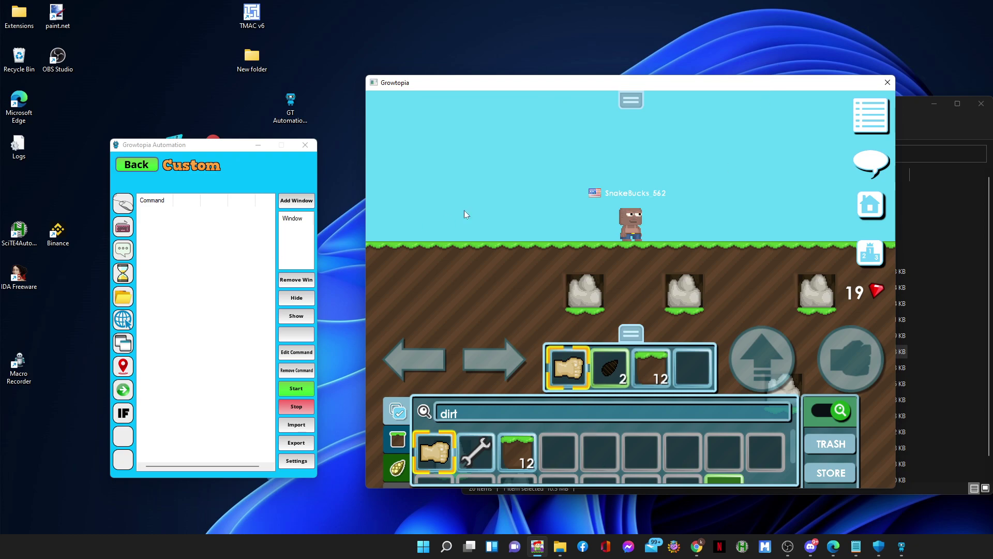
Place one dirt block in the air to the right of the character and walk the character toward it.
click(650, 366)
click(716, 186)
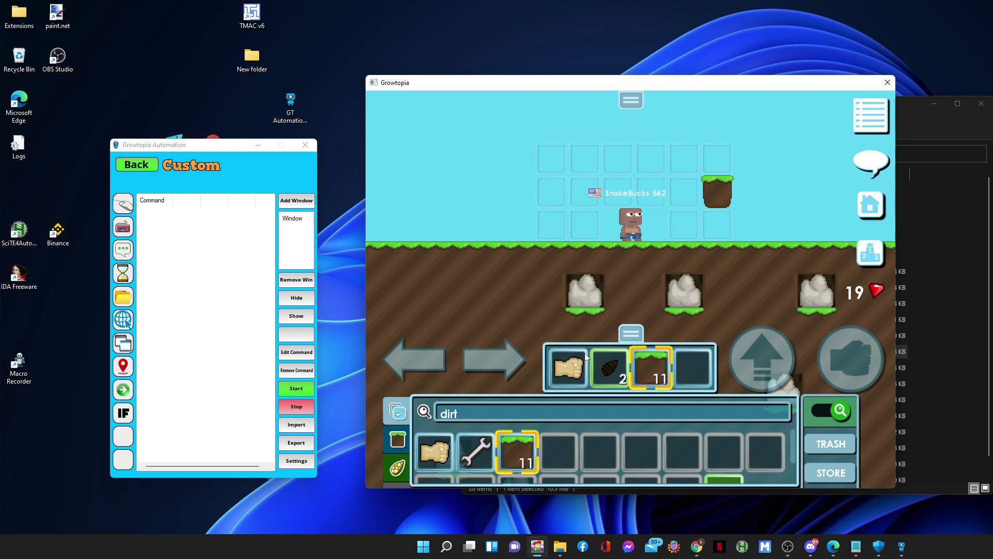
click(507, 364)
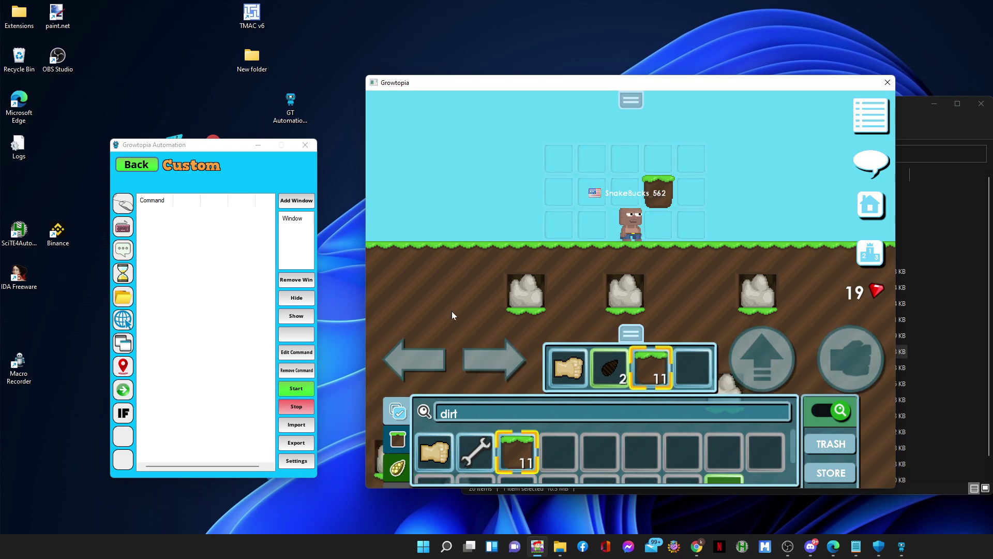
Expand the inventory panel to reach the drop option, open the drop prompt for the dirt, and cancel it.
click(476, 451)
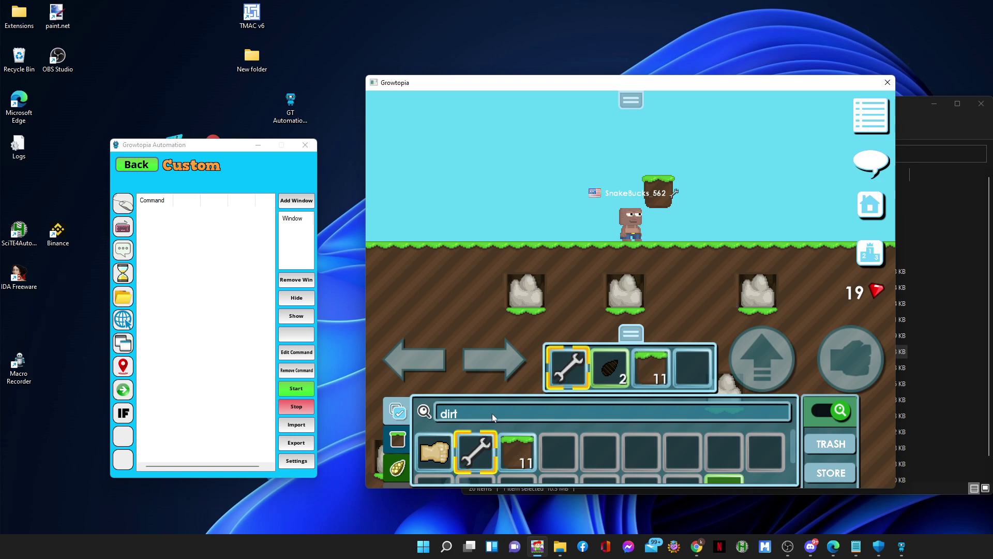
click(501, 444)
drag(631, 334, 644, 306)
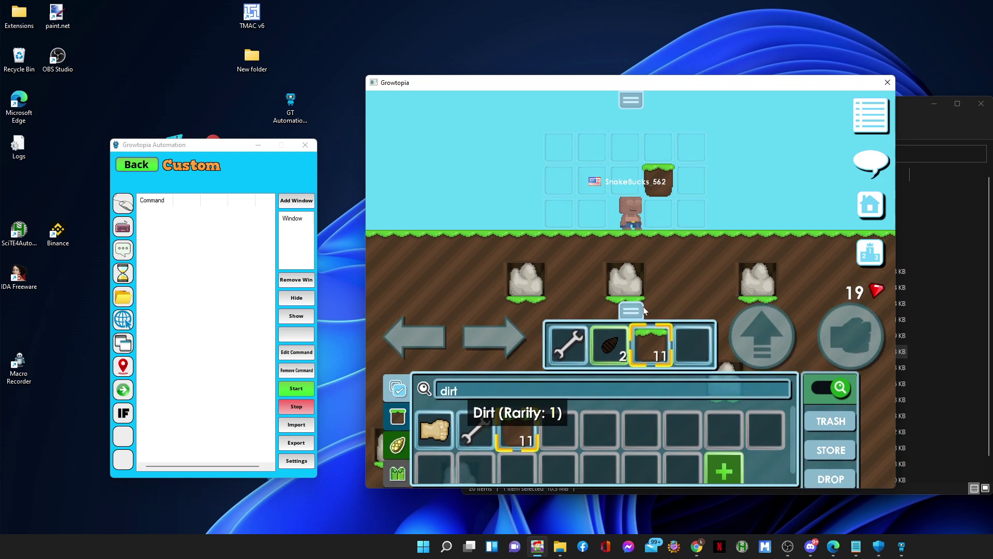
click(832, 482)
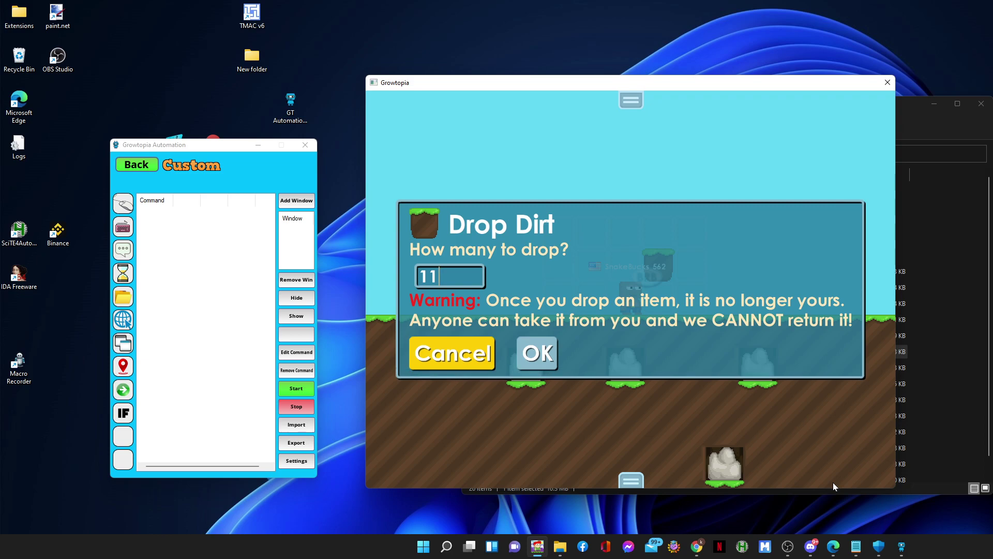
click(460, 358)
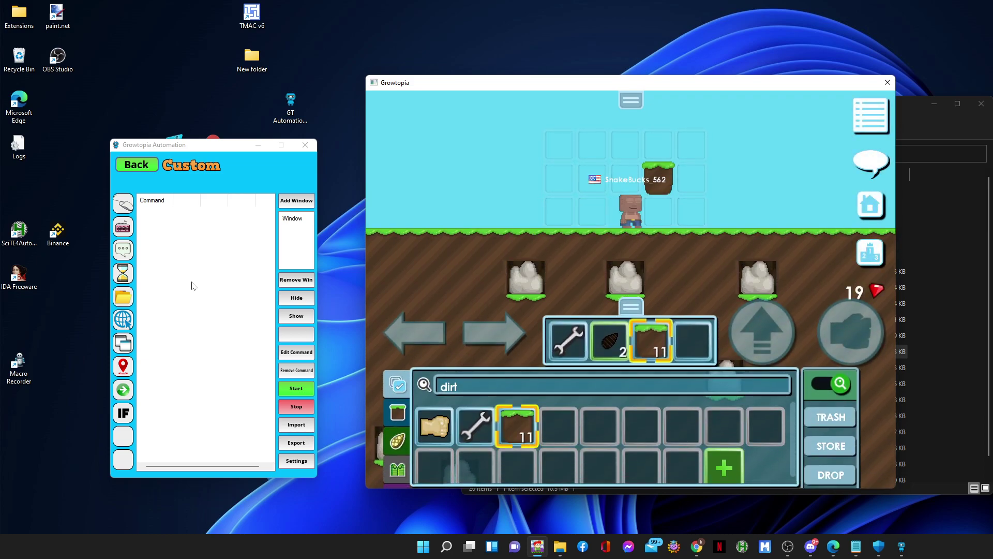
Add the Growtopia game window to the Custom page's list of target windows.
click(296, 200)
click(422, 142)
Add a left-click command on the wrench's inventory slot at 214, 640, followed by a delay of 100.
click(123, 203)
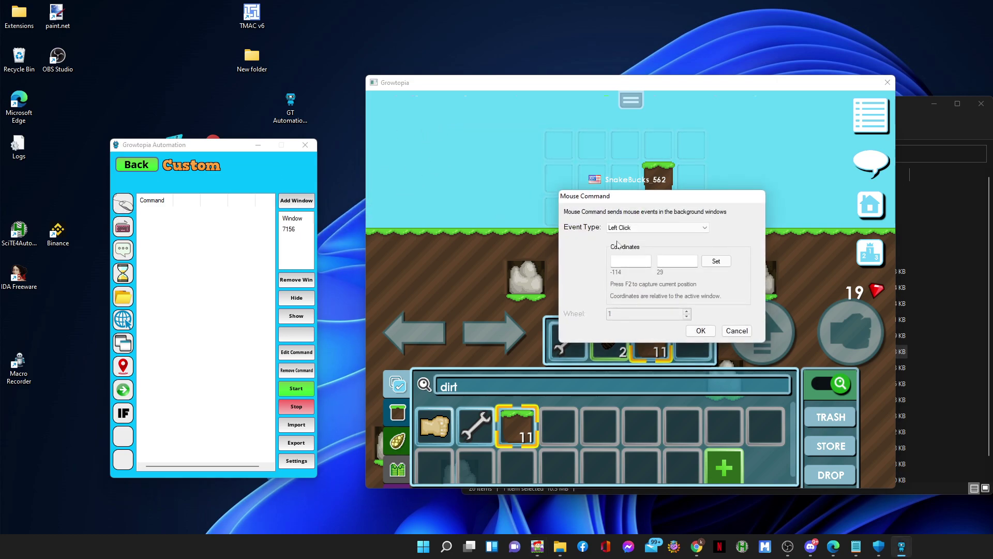
drag(647, 201, 240, 261)
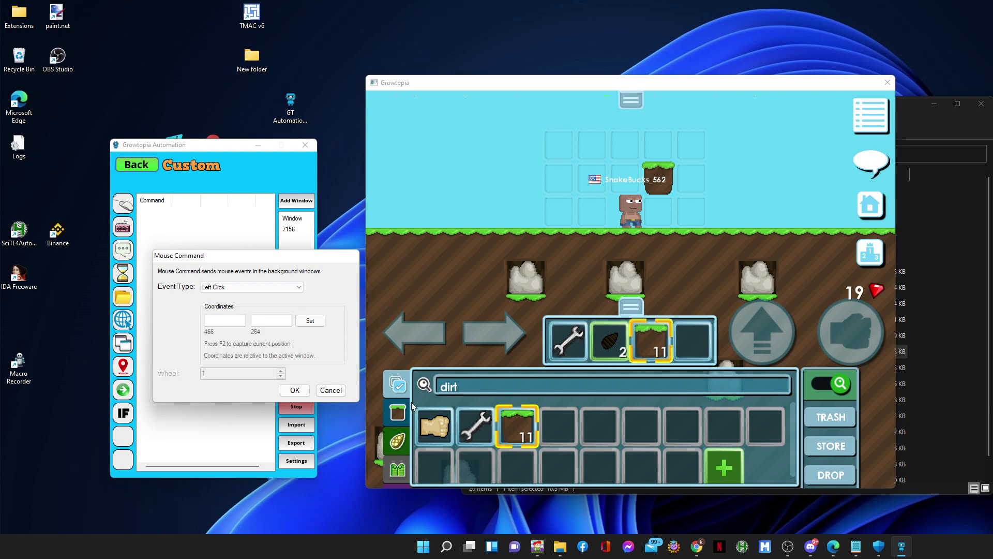
click(476, 426)
key(F2)
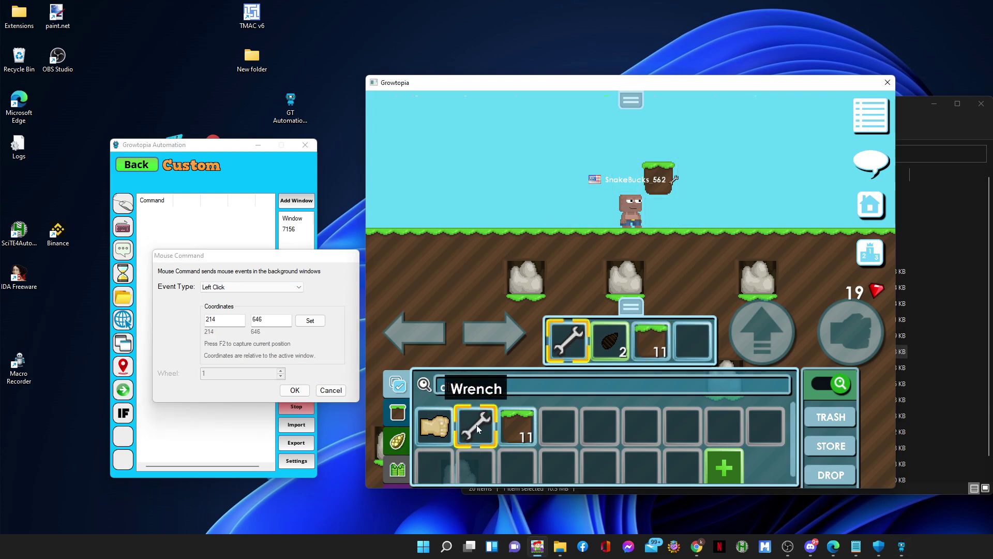
text(d)
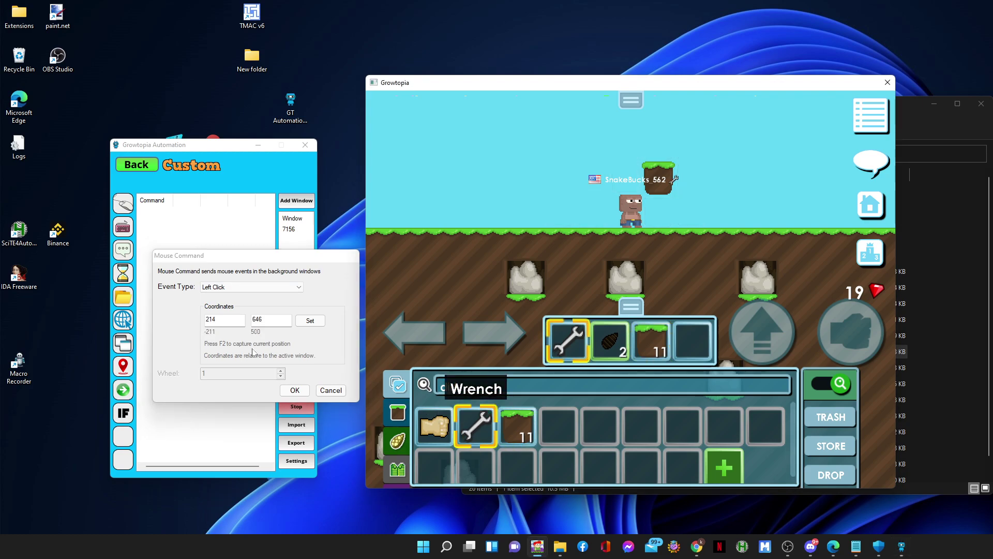
text(irt)
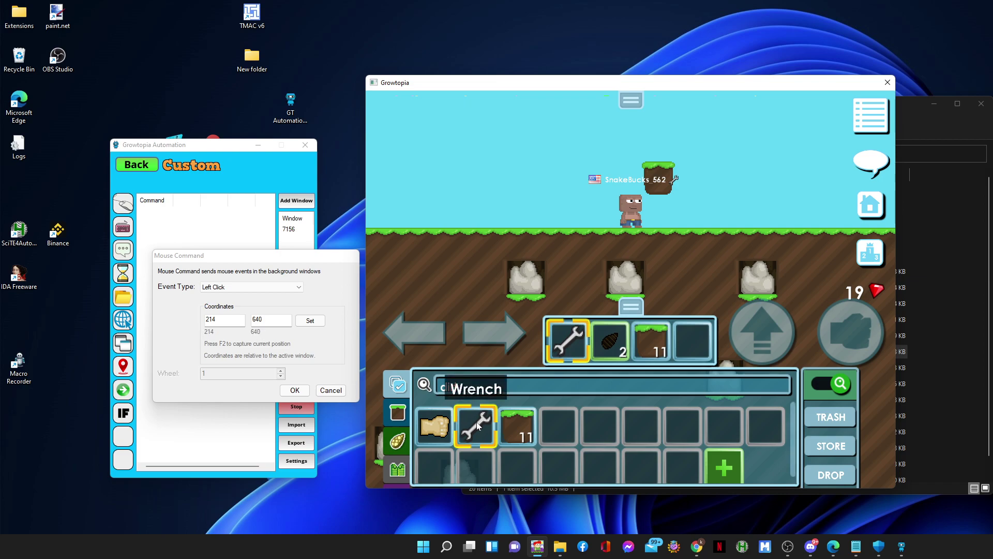
click(293, 391)
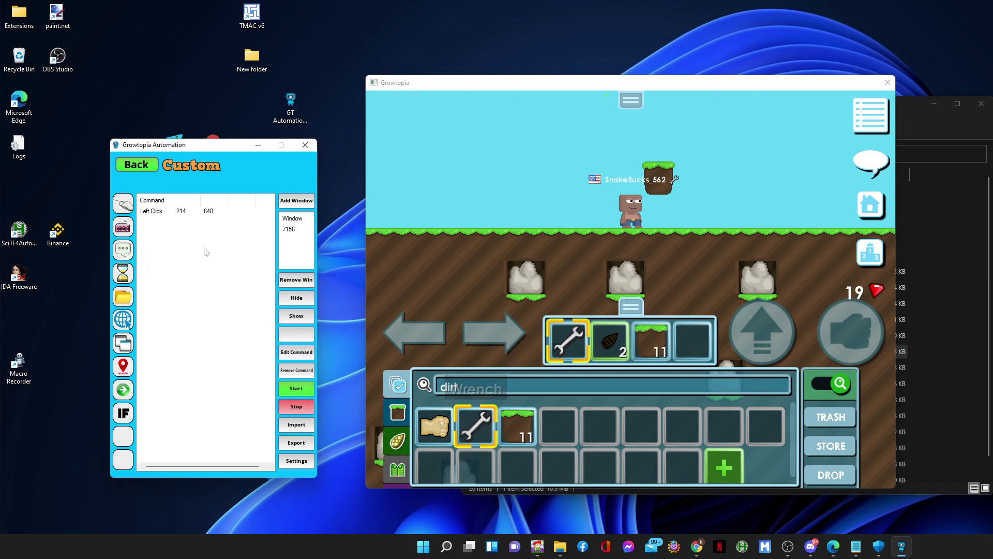
click(130, 270)
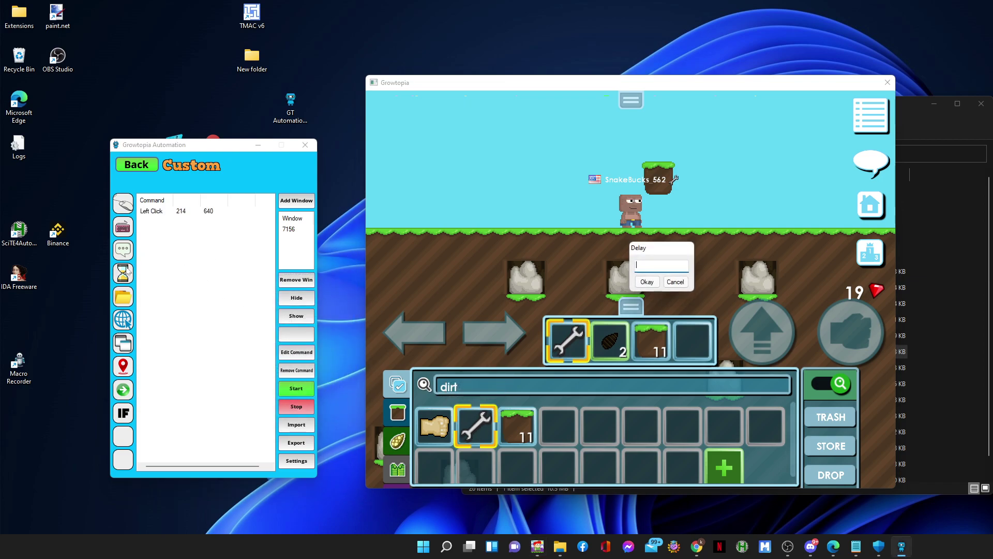
text(100)
click(646, 281)
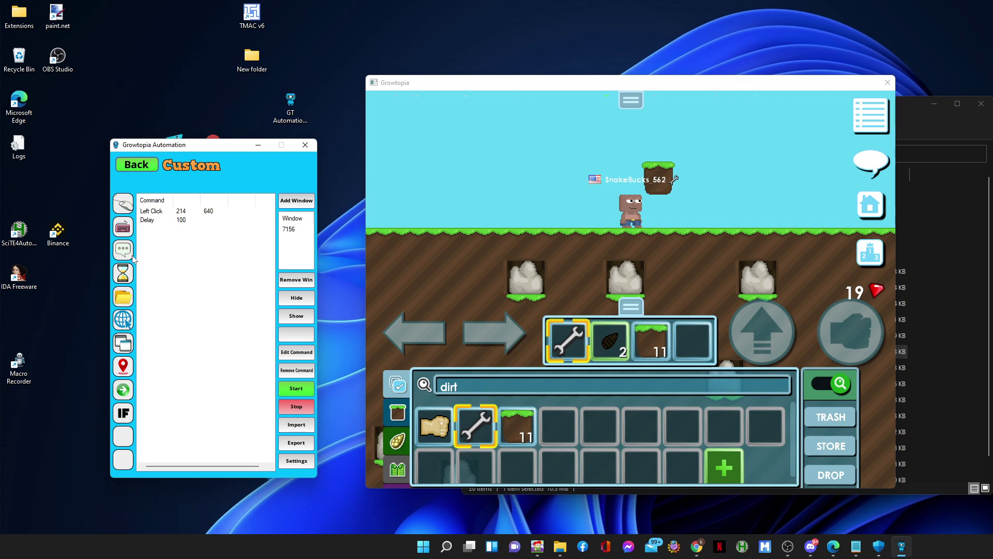
Add a left-click command on the dirt block beside the character at 560, 170, followed by a delay of 1500.
click(123, 203)
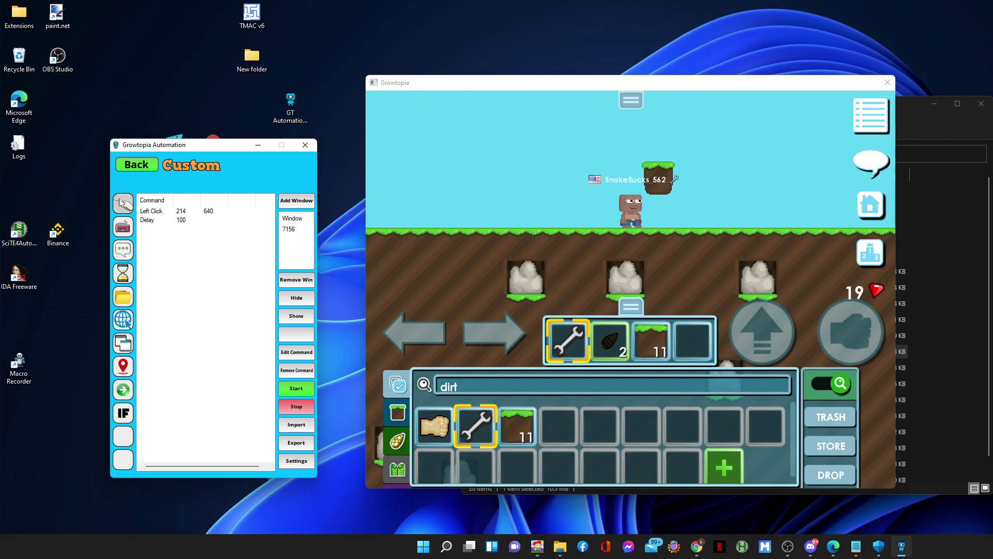
click(652, 181)
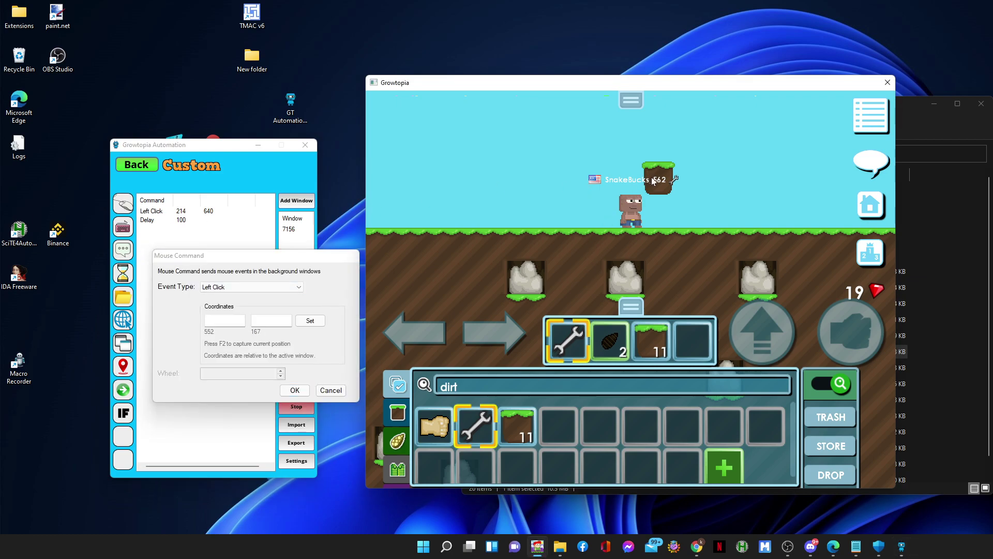
key(F2)
click(294, 390)
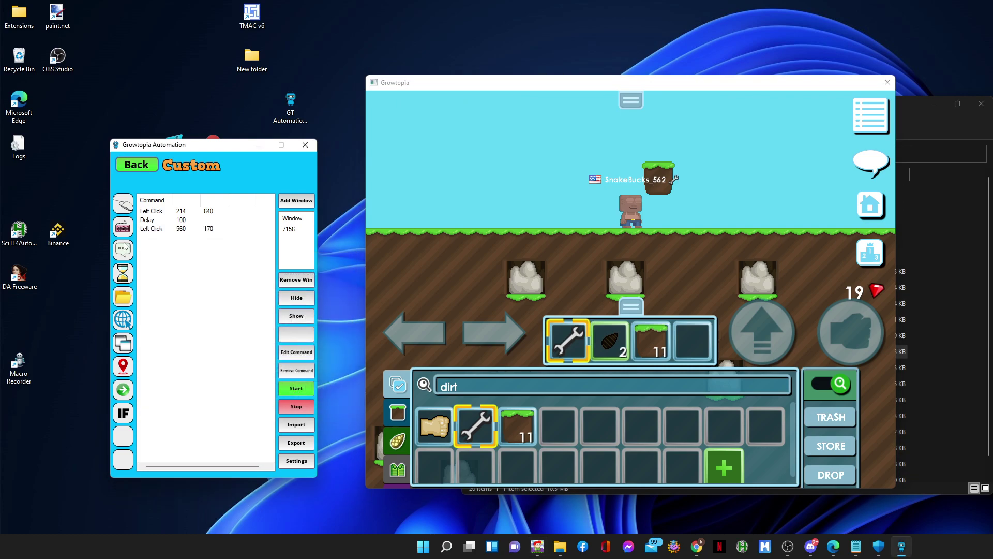
click(129, 274)
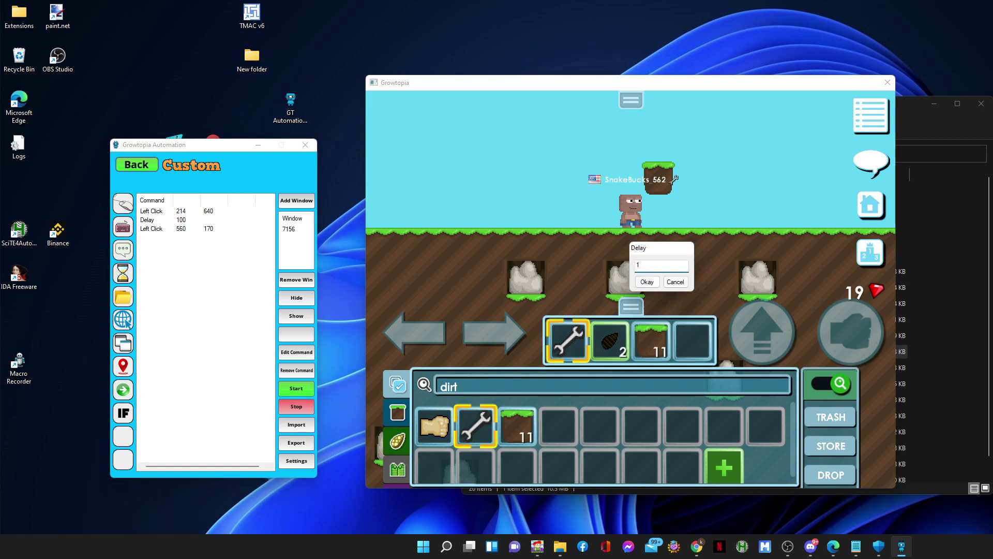
text(1500)
click(647, 281)
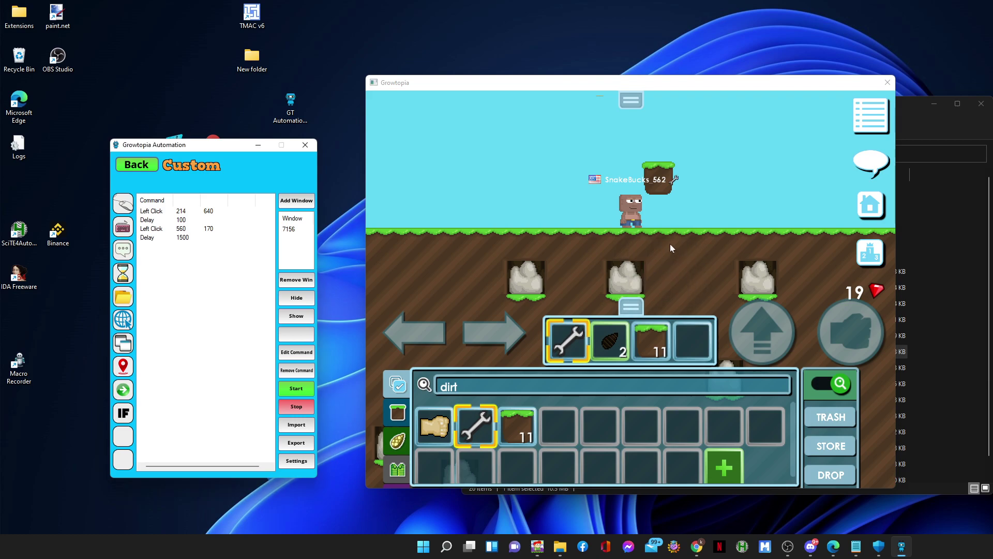
Clear the in-game inventory search and enter "dirt" again.
click(648, 181)
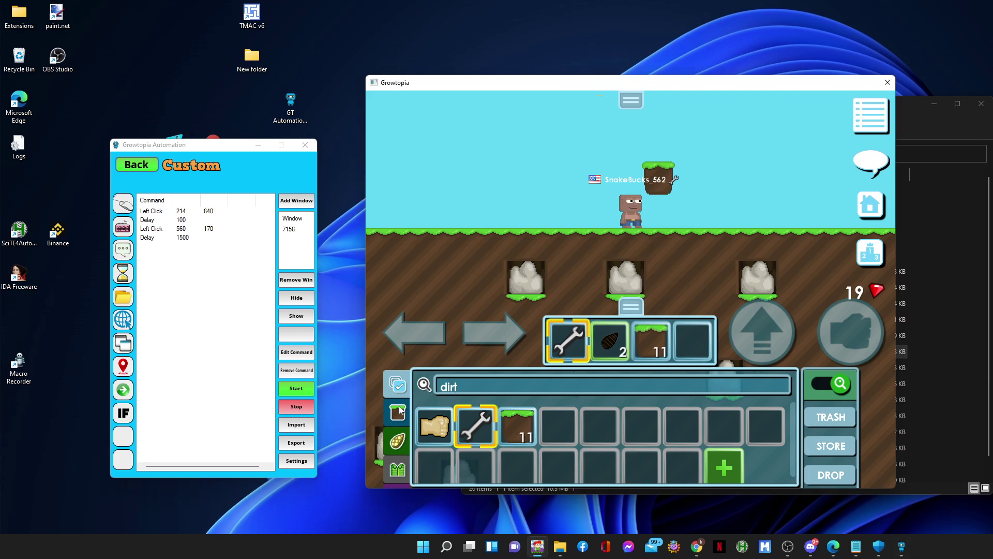
click(438, 387)
click(390, 380)
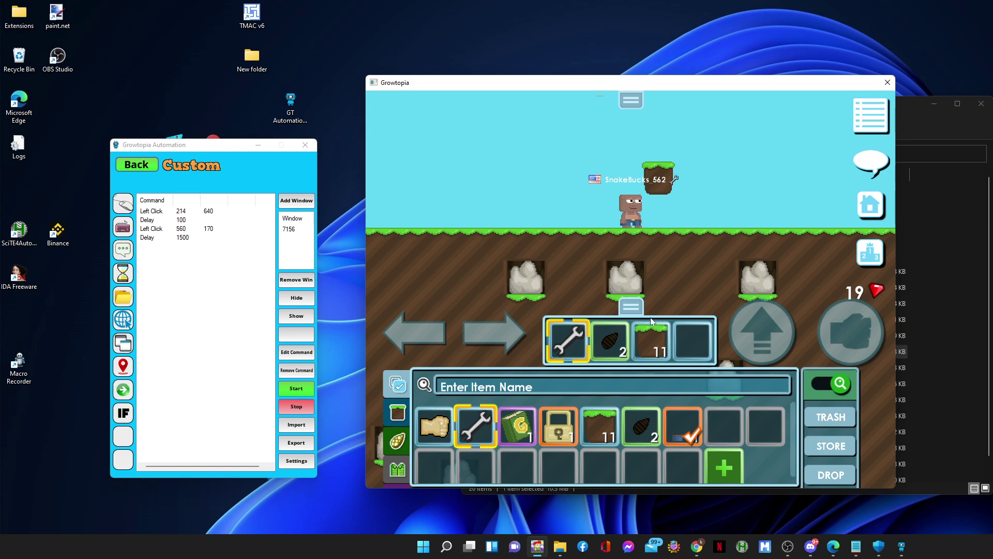
click(487, 387)
text(dirt)
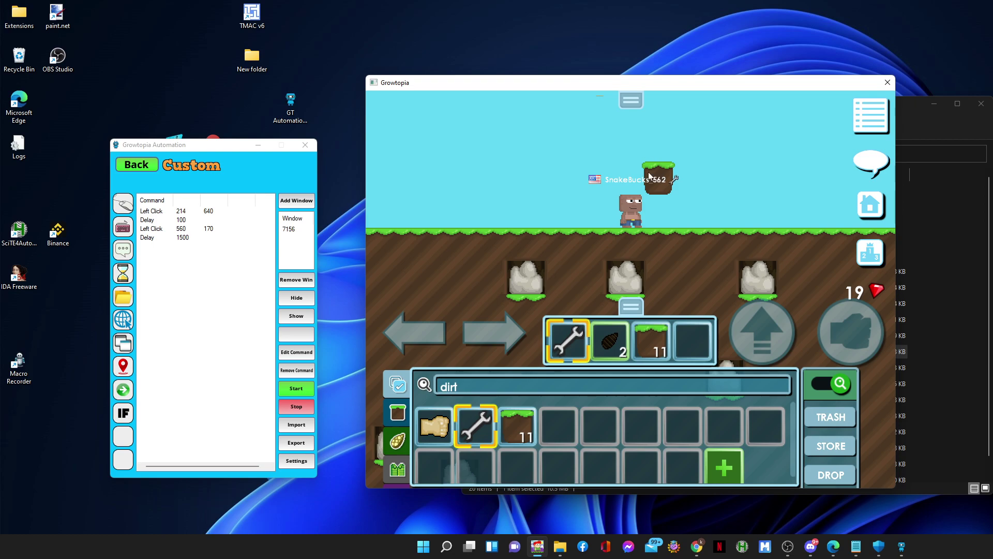
Add a left-click command in the open sky left of the character at 297, 171, followed by a delay of 1500.
click(124, 207)
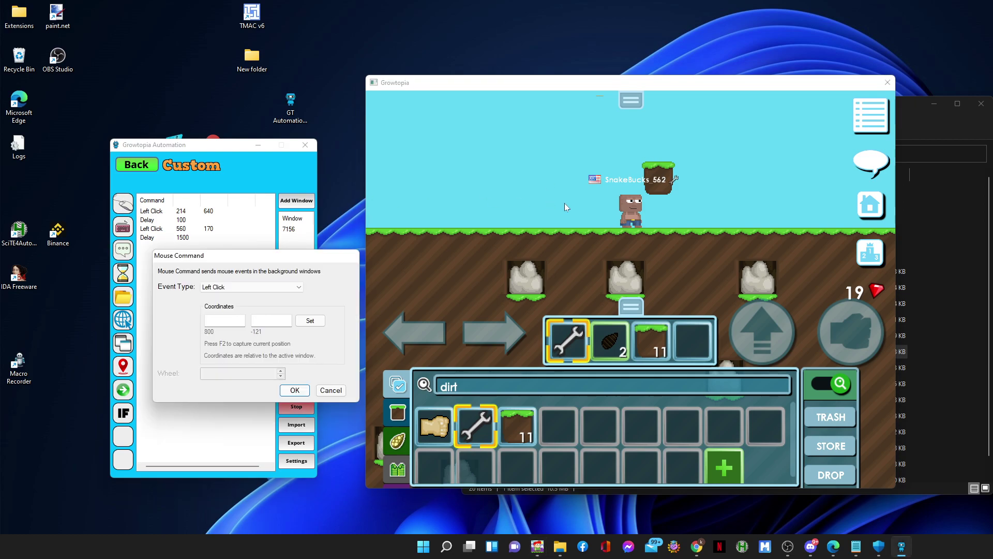
click(537, 163)
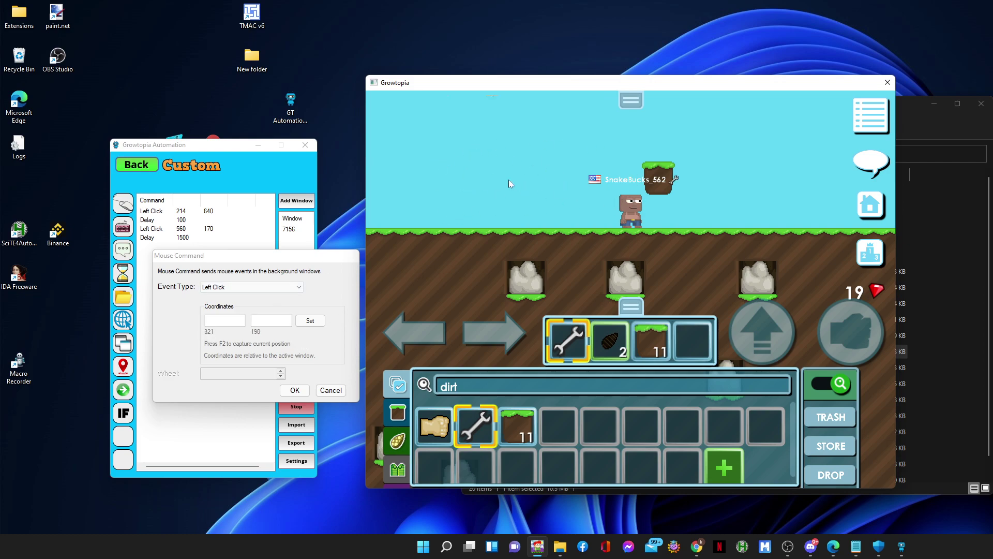
key(F2)
click(296, 390)
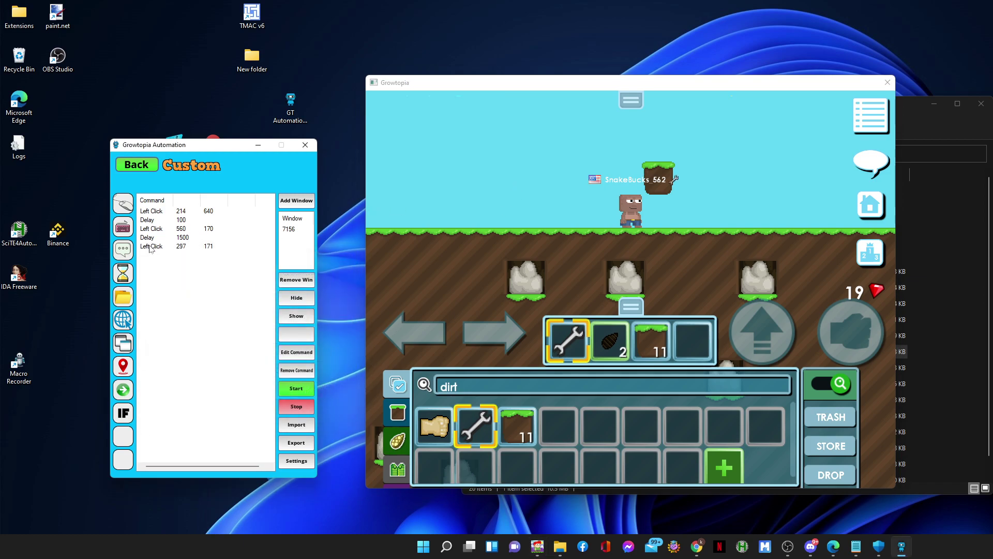
click(129, 280)
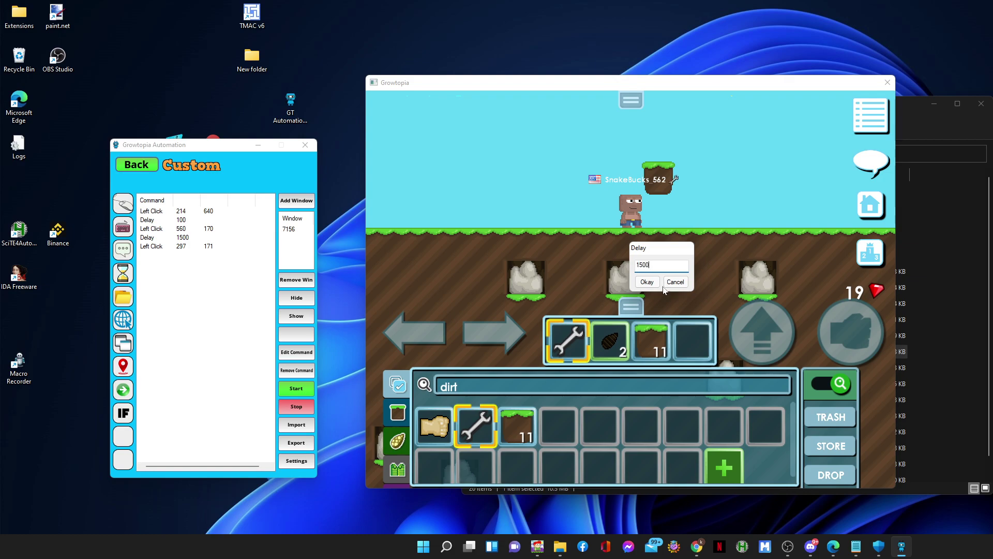
click(648, 282)
Select the dirt in the game inventory, open its drop prompt, and close the prompt.
click(643, 179)
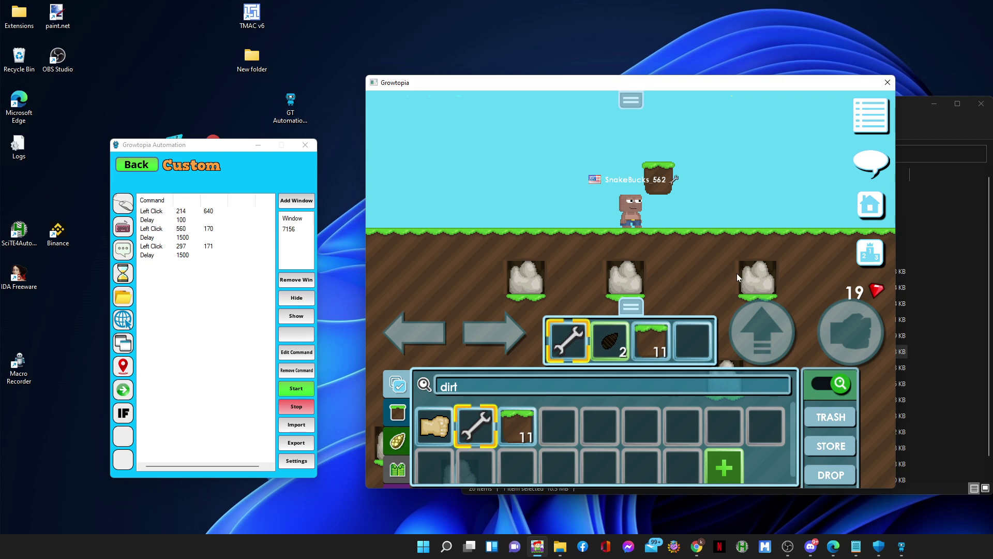
click(831, 474)
click(517, 426)
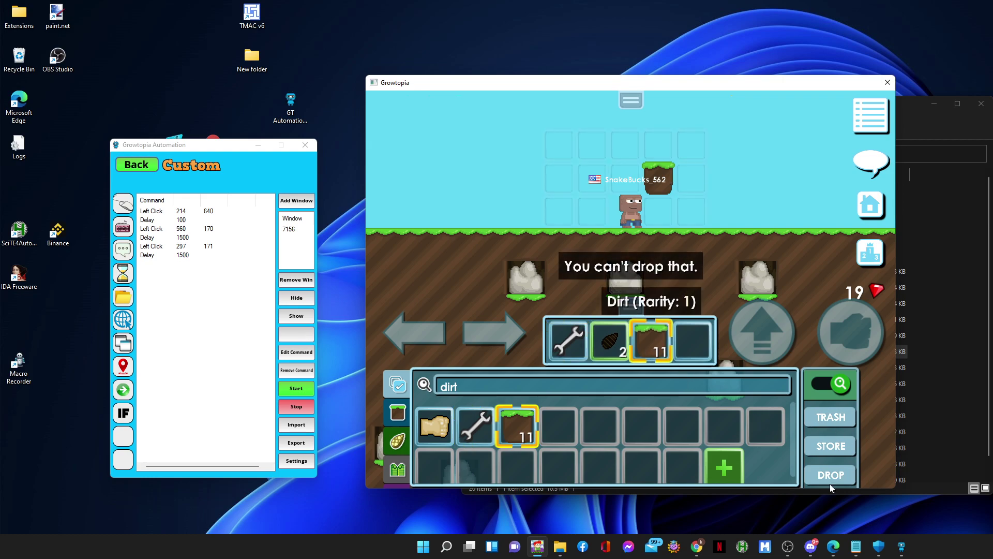
click(831, 473)
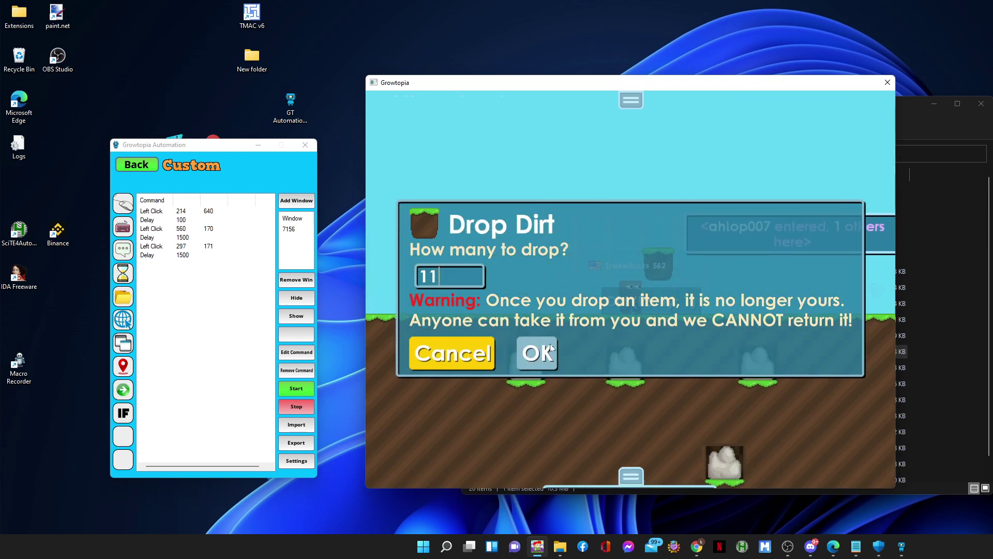
click(555, 344)
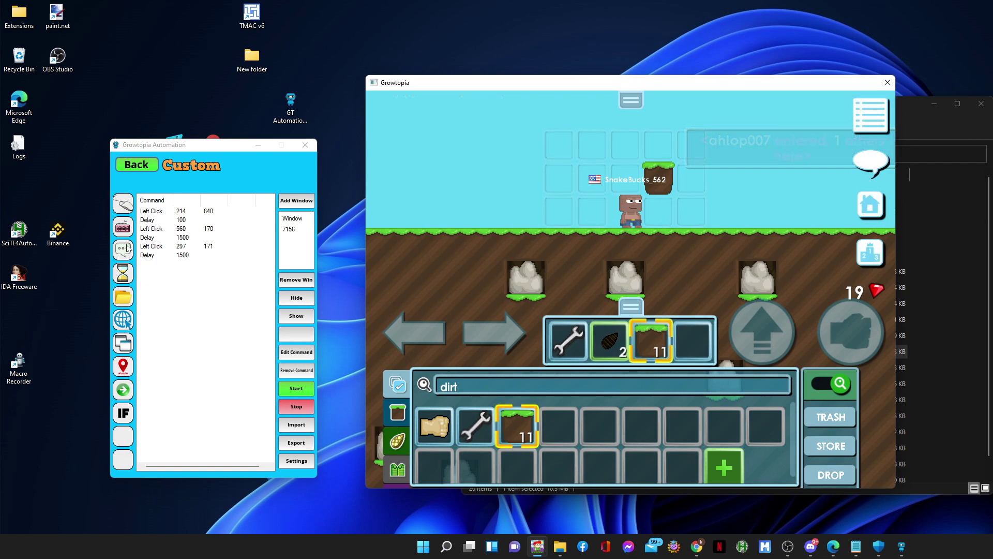
Add a left-click command on the ground near the character at 592, 304, followed by a delay of 1500.
click(168, 270)
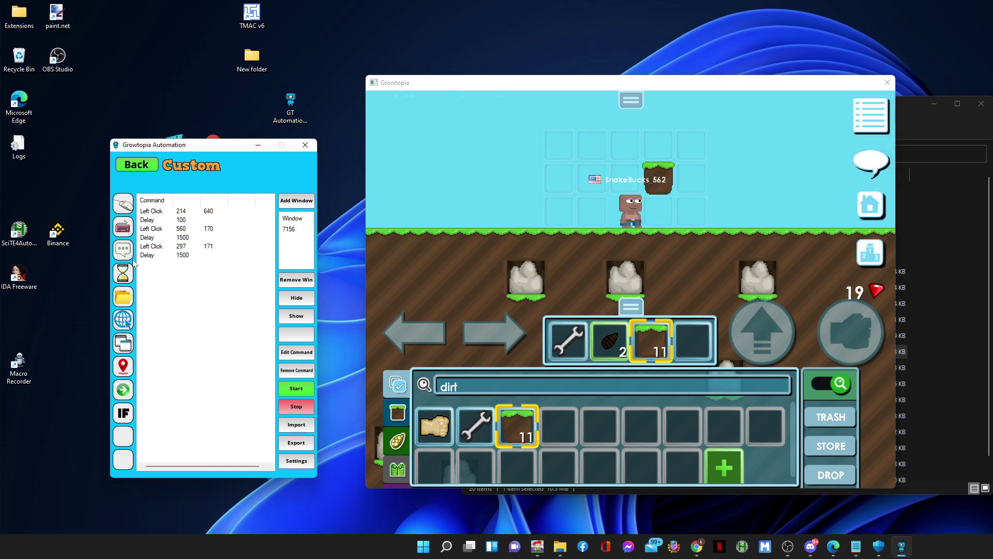
click(123, 203)
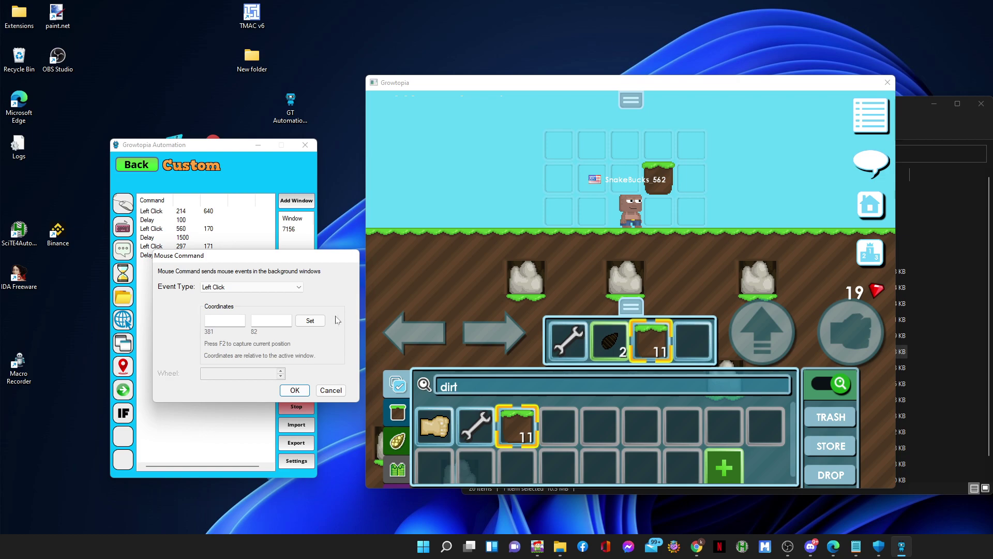
click(628, 218)
key(F2)
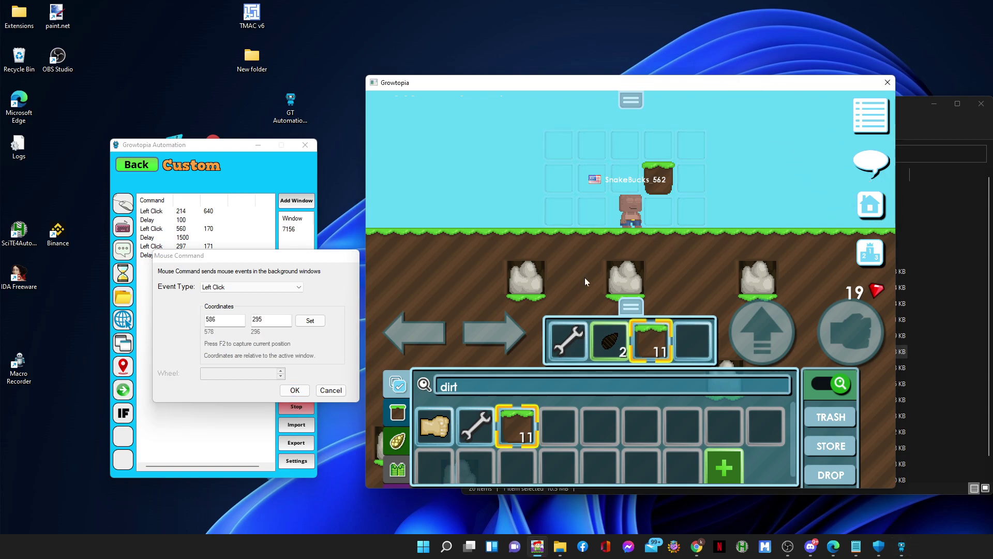
key(F2)
click(298, 397)
click(130, 277)
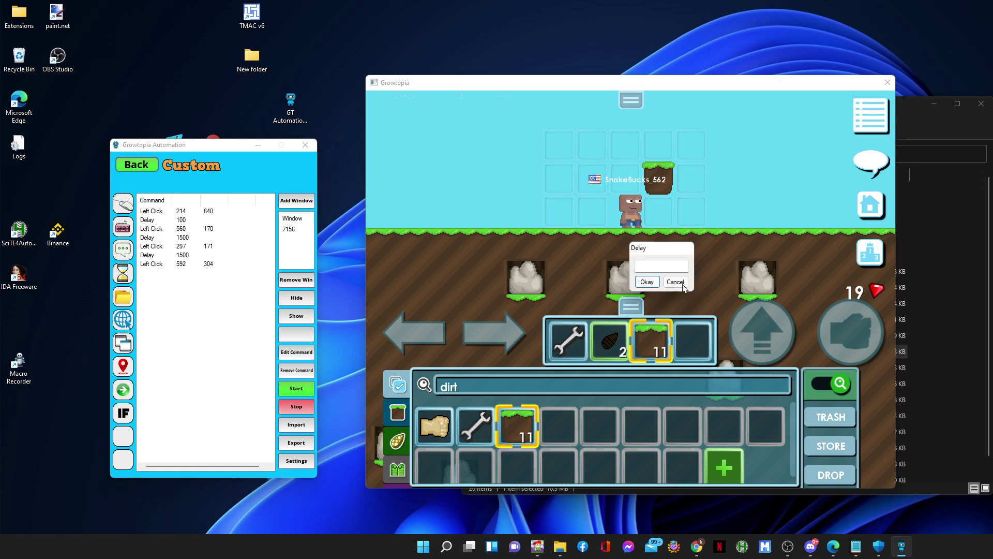
text(1500)
click(647, 282)
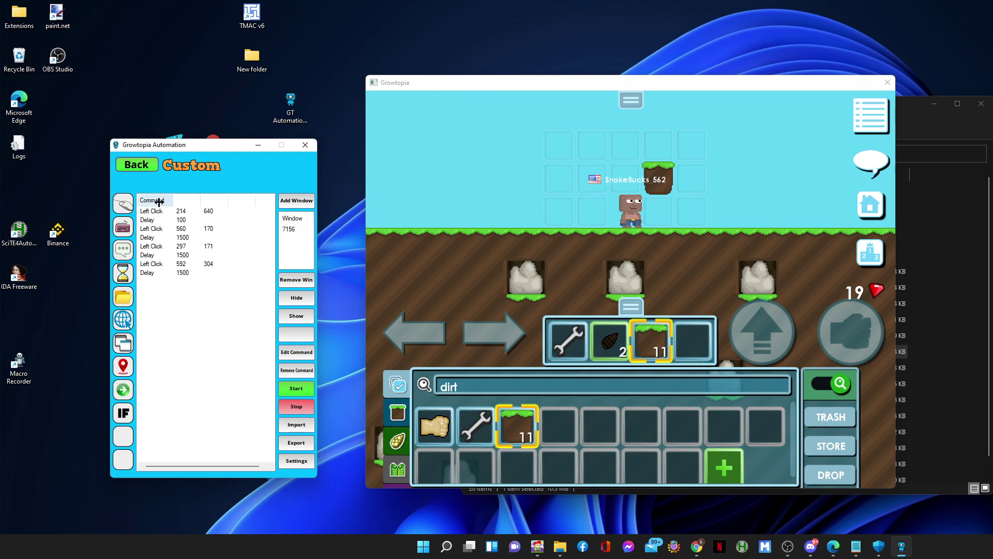
Add left-click commands on the dirt's inventory slot at 293, 645 and on the drop option at 901, 736.
click(123, 204)
click(516, 429)
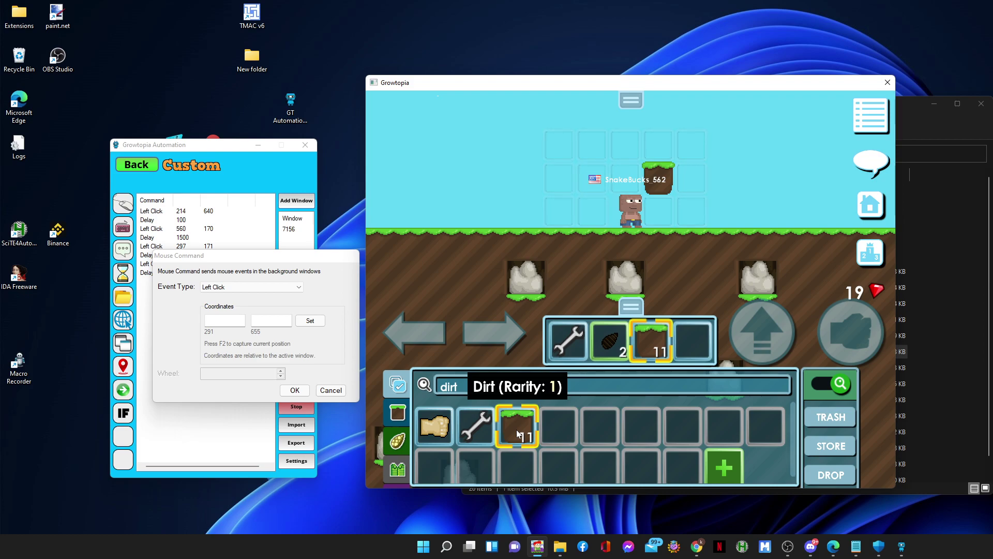
key(F2)
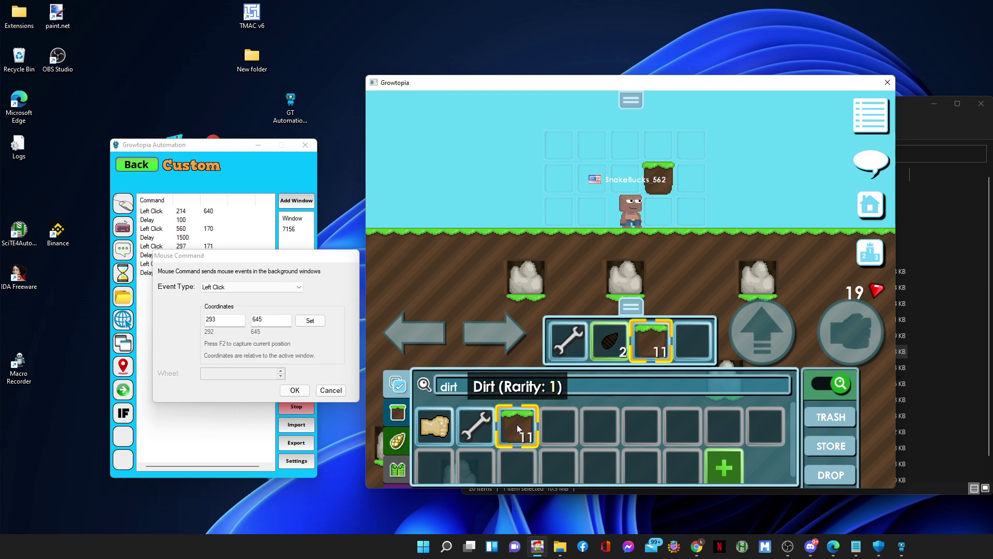
click(294, 391)
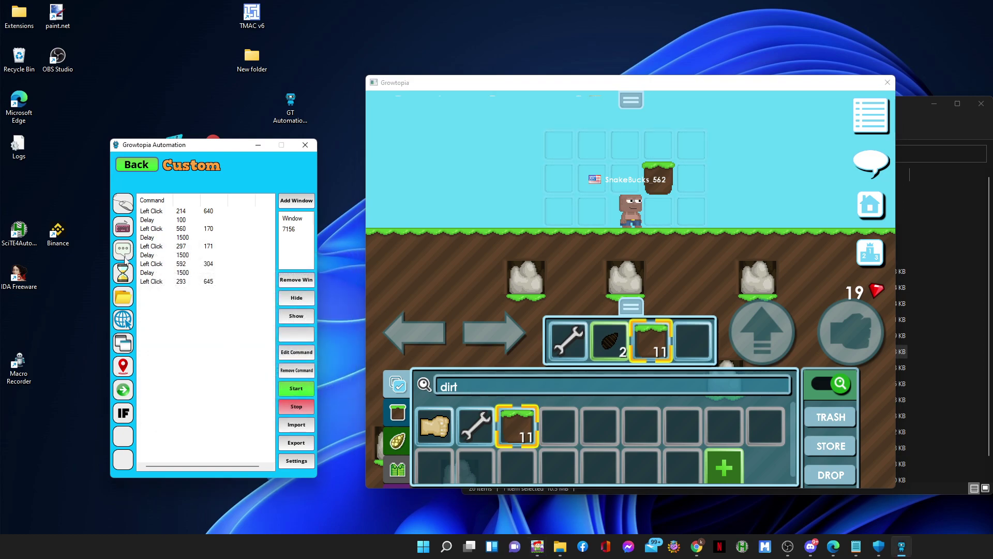
click(123, 205)
click(523, 413)
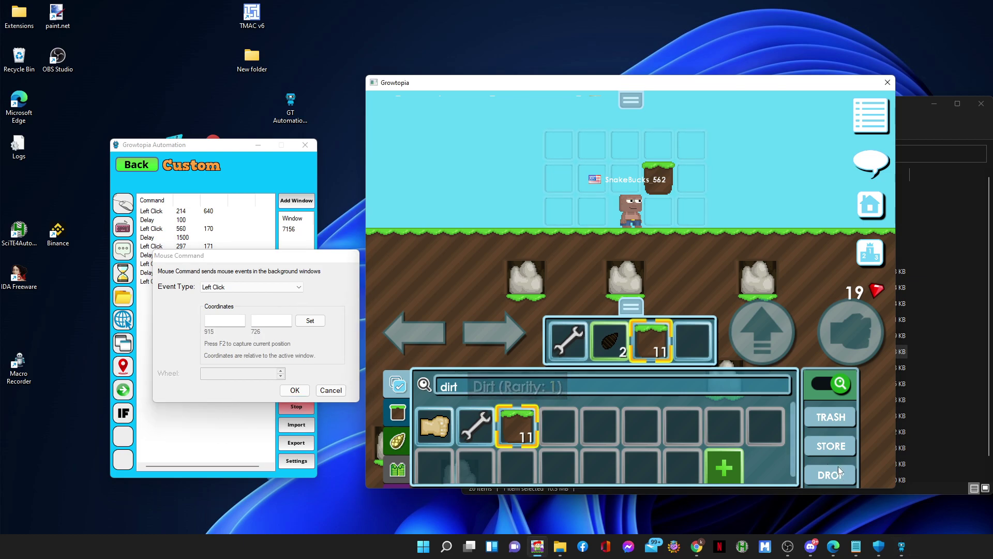
click(304, 394)
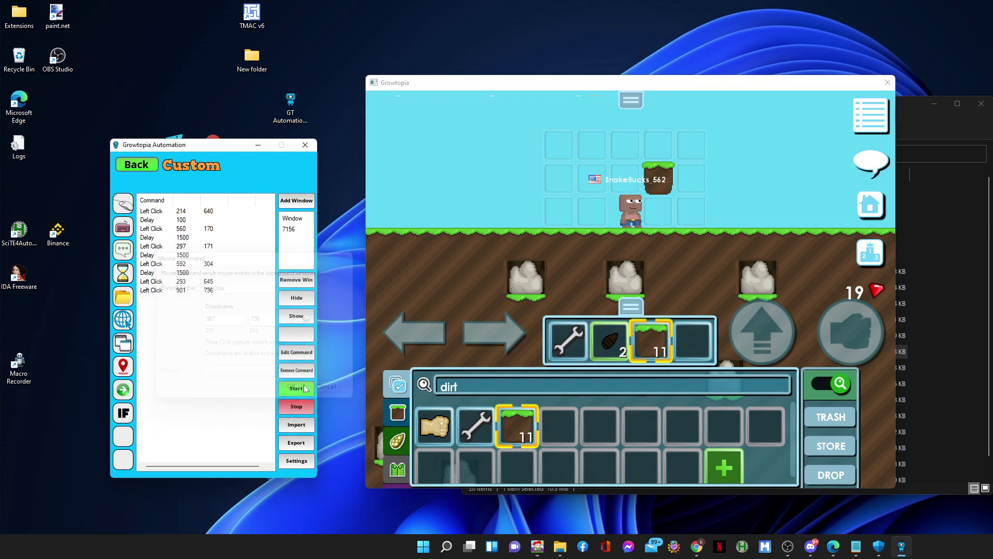
Select the dirt in the game inventory and repeatedly open and cancel its drop prompt to check how it appears.
click(823, 478)
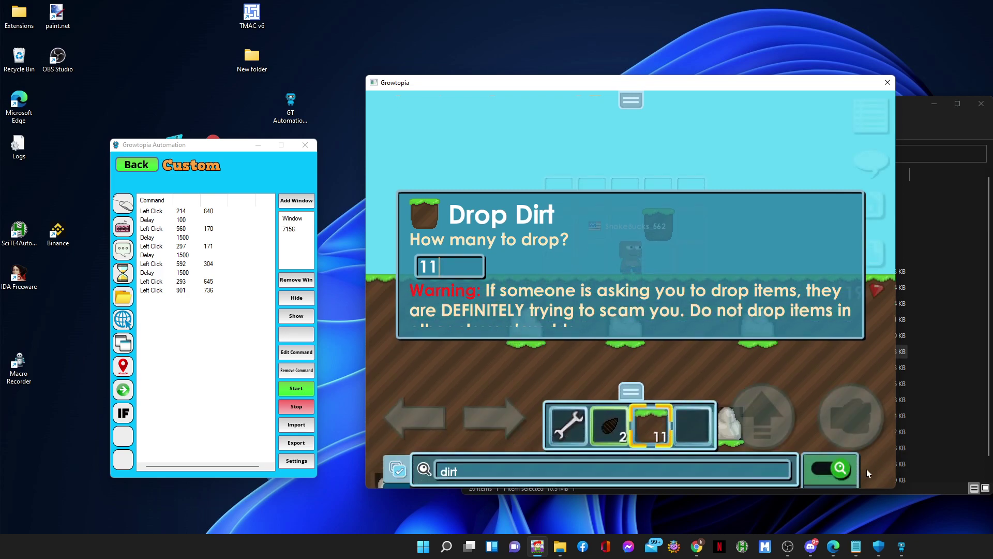
key(Escape)
click(834, 469)
click(481, 348)
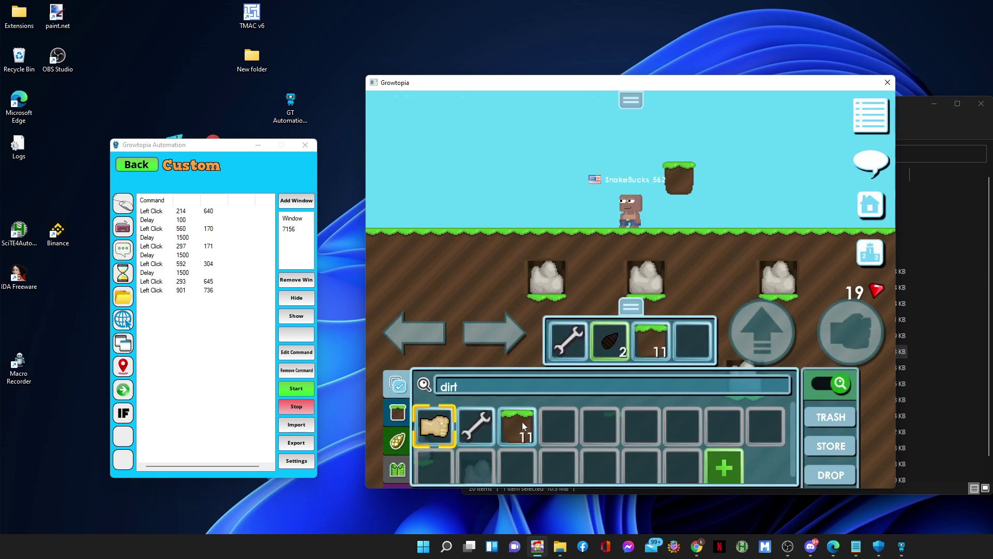
click(522, 423)
click(834, 470)
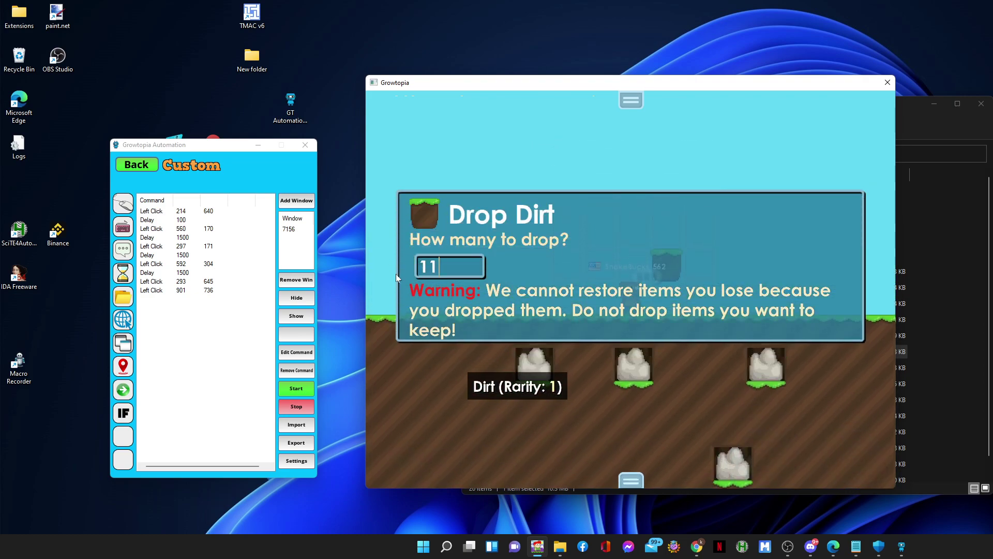
click(459, 367)
click(833, 475)
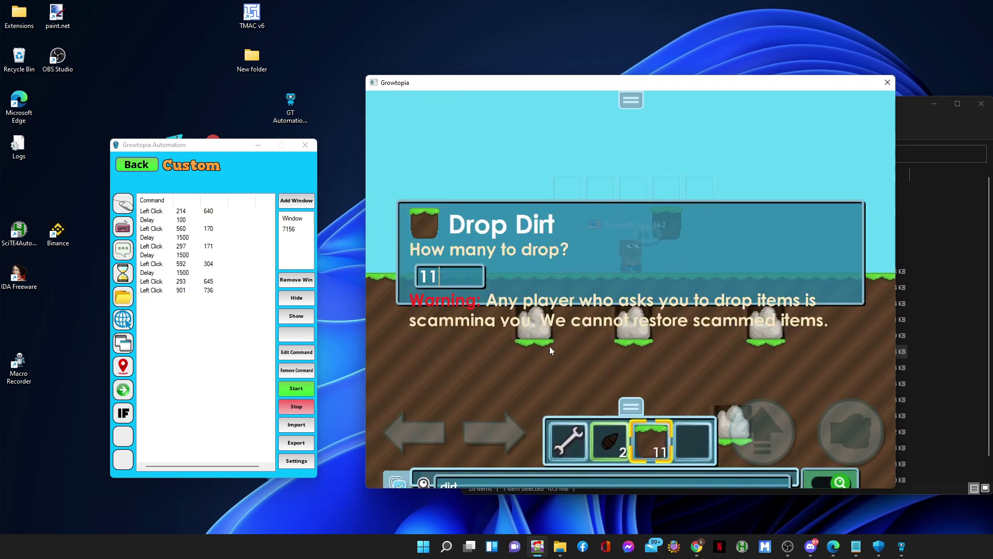
click(458, 357)
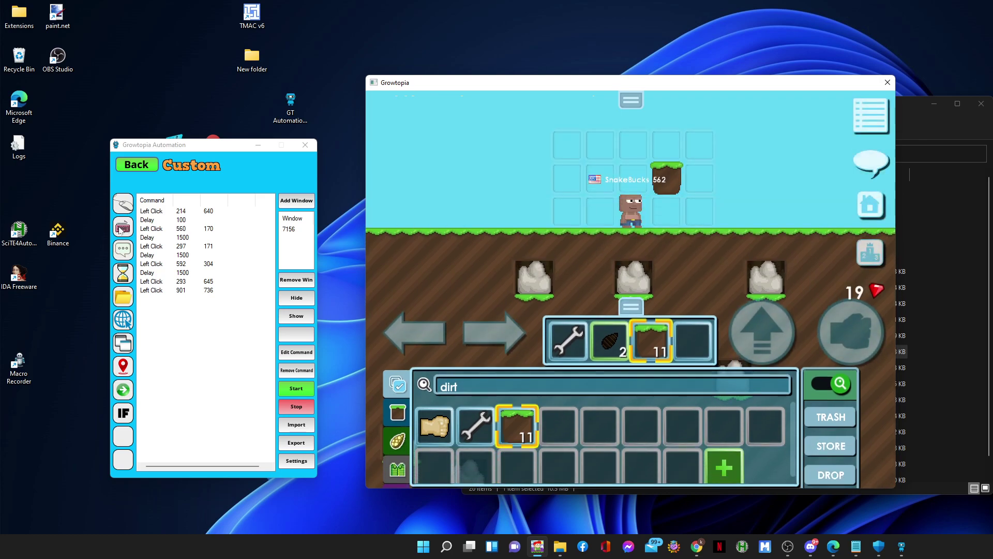
Add a delay of 1000 to the macro after the click on the drop option.
click(123, 272)
click(637, 265)
text(1000)
click(646, 282)
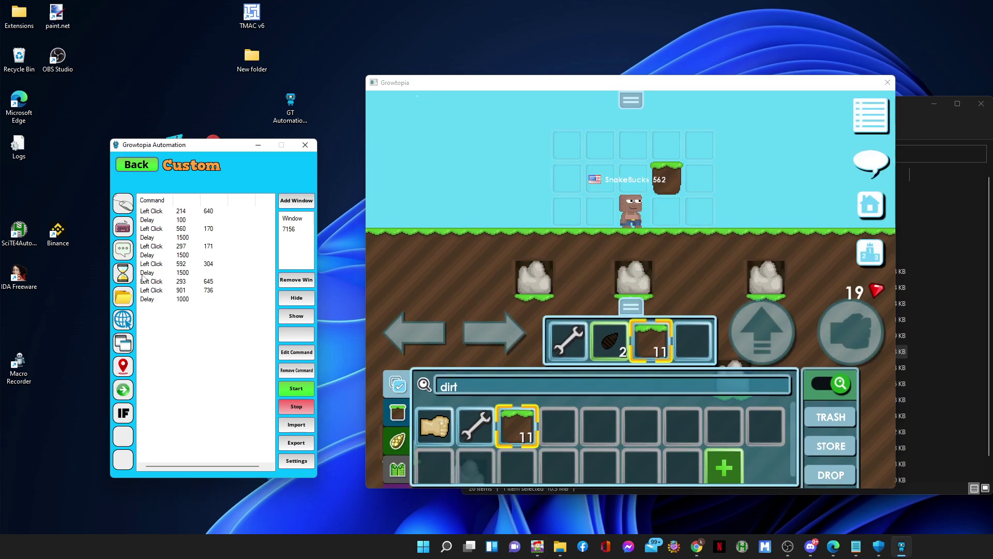
Open the dirt's drop prompt and add a left-click command on its OK option at 341, 533, followed by a delay of 1000.
click(831, 475)
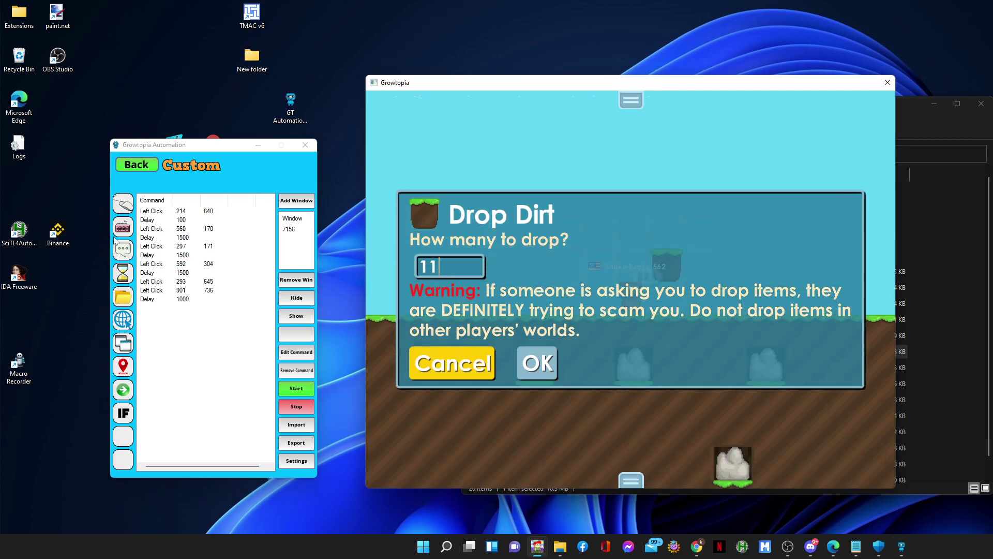
click(123, 203)
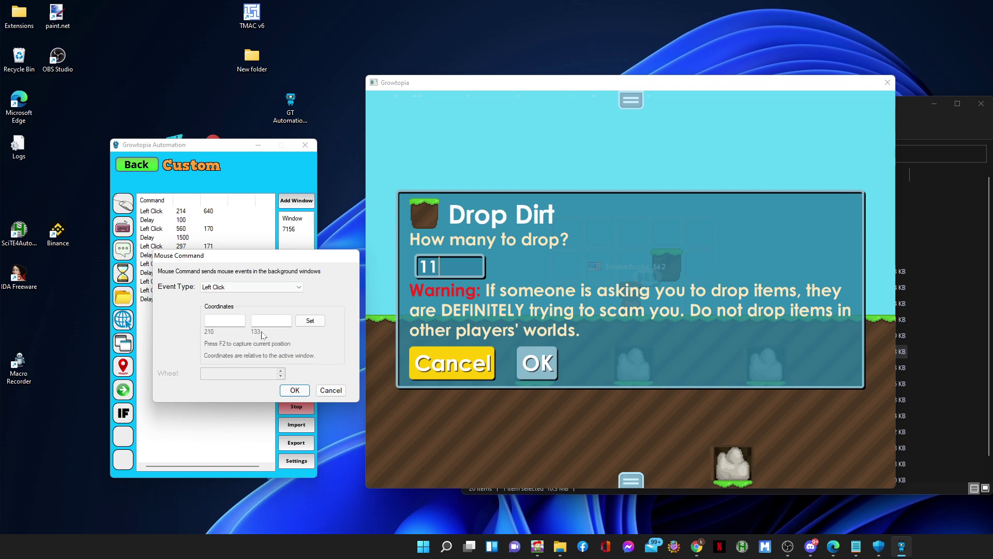
key(F2)
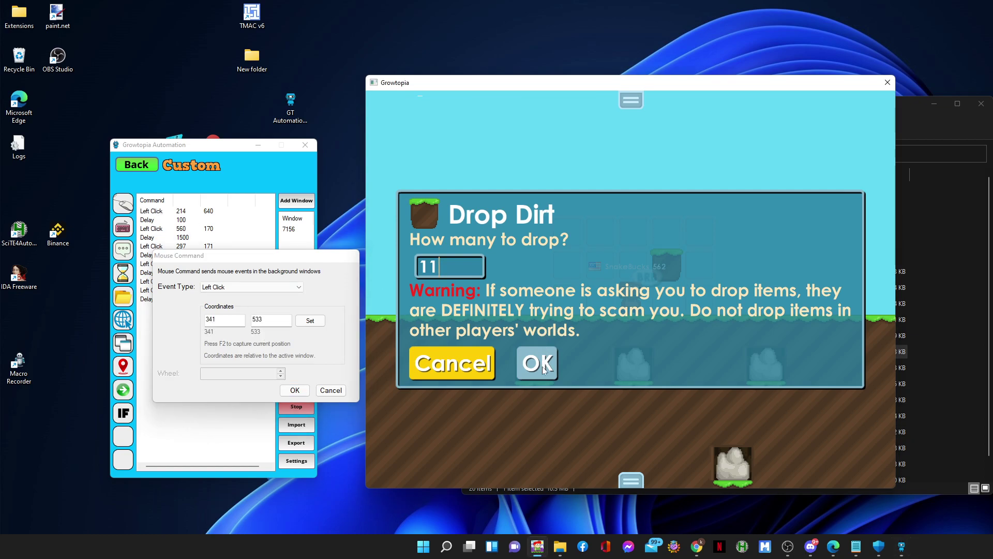
click(293, 389)
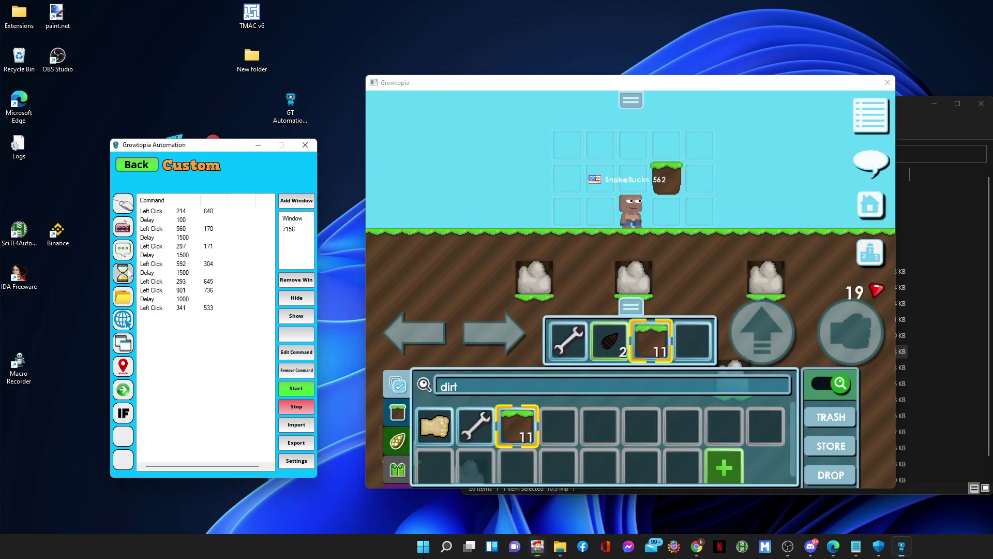
click(129, 274)
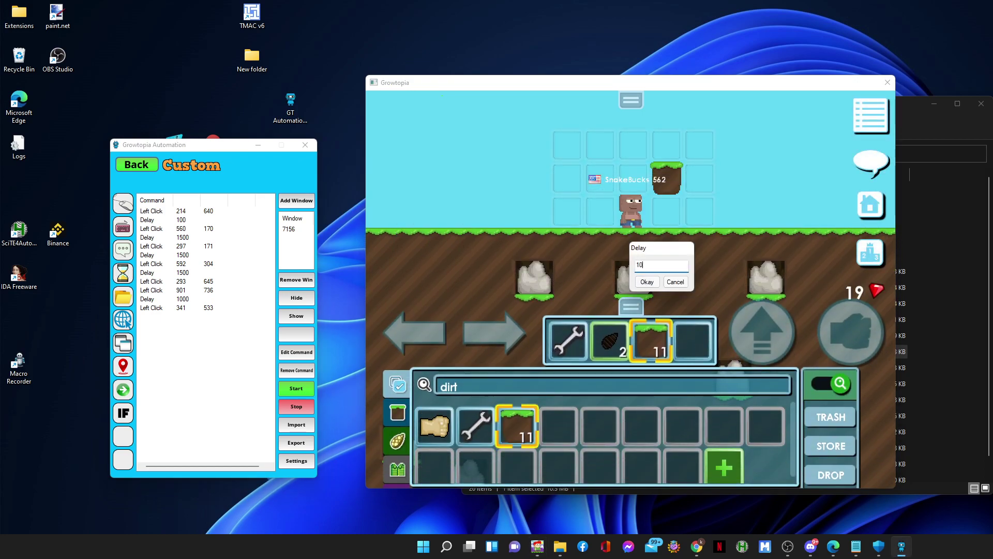
text(1000)
click(647, 280)
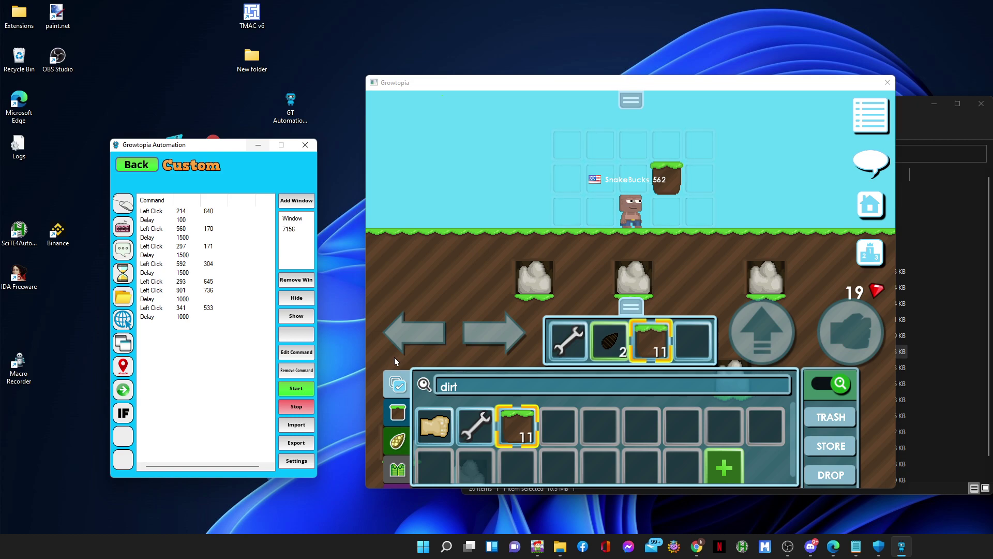
Run the custom macro on the game window to test the click and drop sequence, and stop it.
click(300, 390)
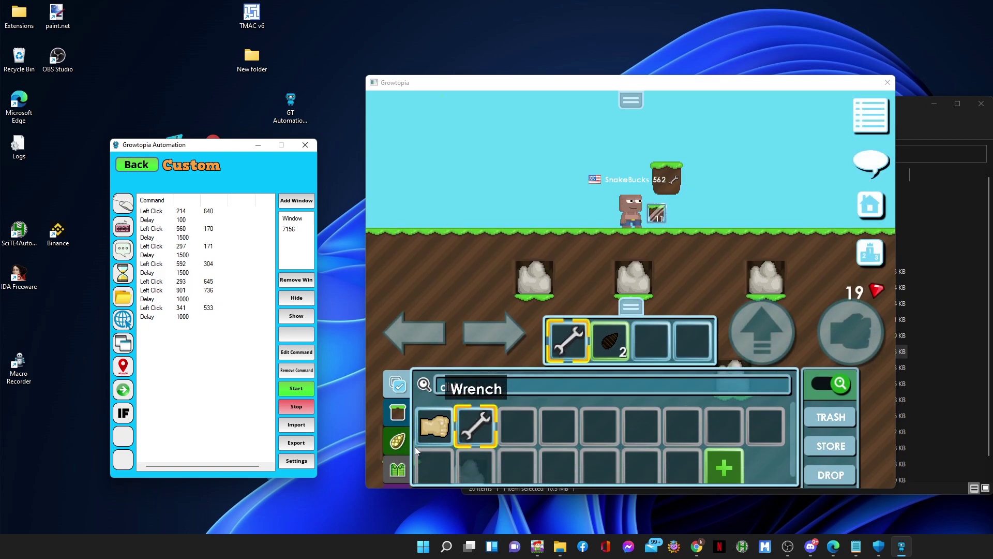
click(301, 406)
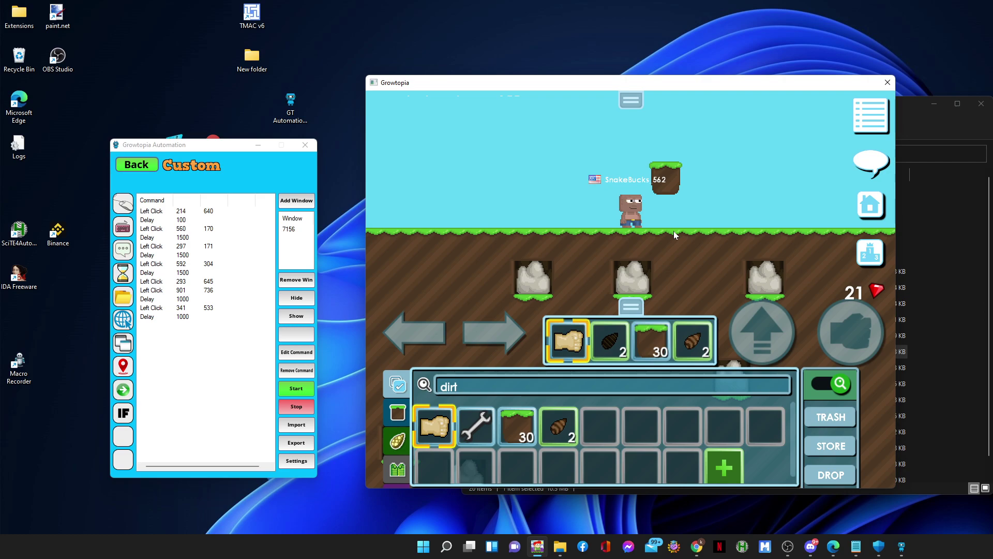
Look through the World Building and Activities sections of the in-game shop and close the shop.
click(889, 297)
click(584, 148)
click(672, 150)
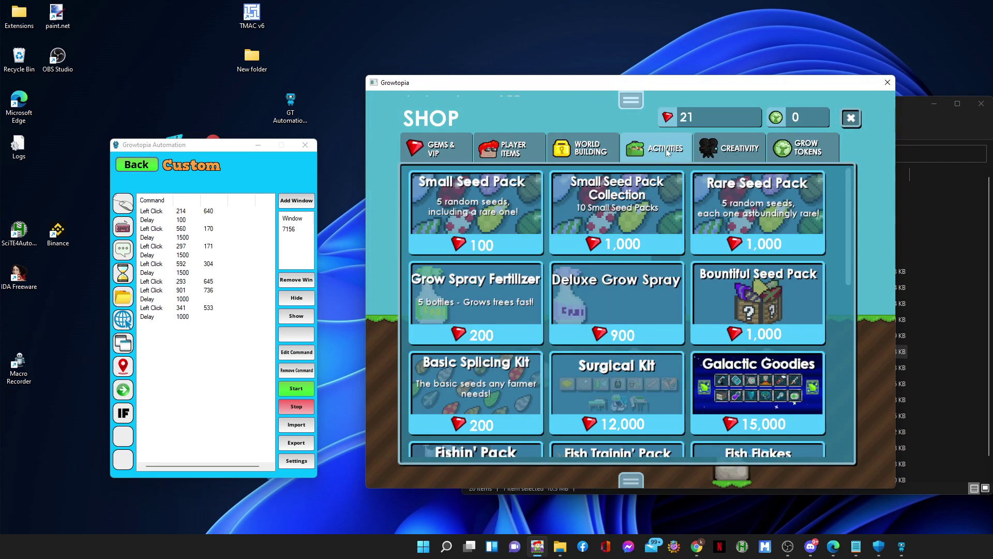
click(851, 119)
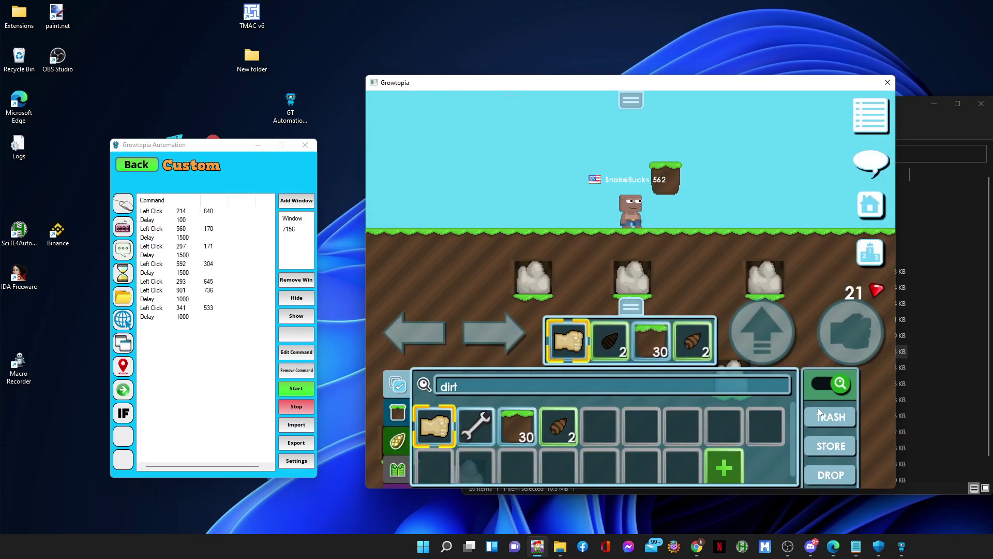